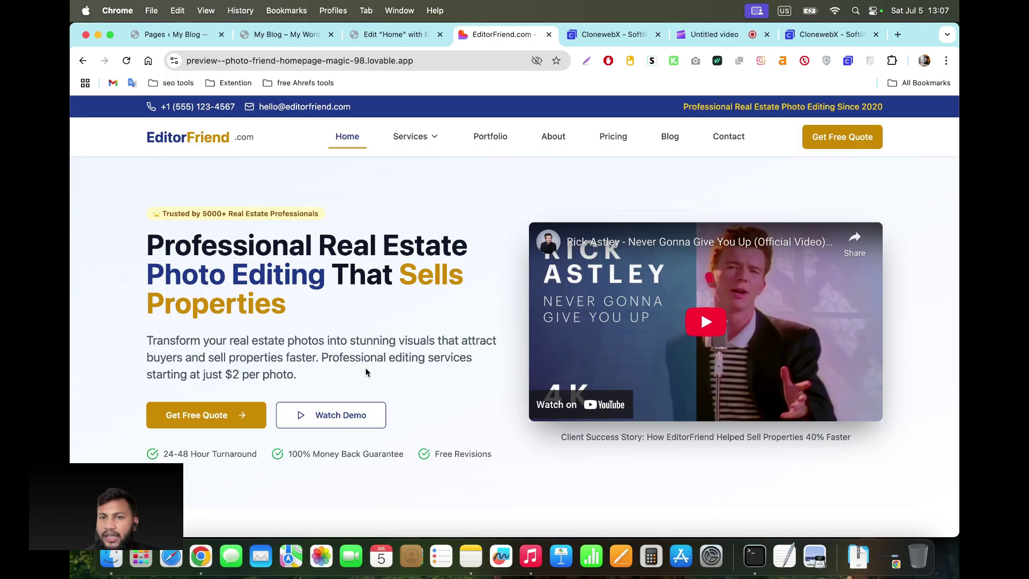
# Scroll up and down through the EditorFriend homepage preview to review it.
pyautogui.scroll(-10, 365, 372)
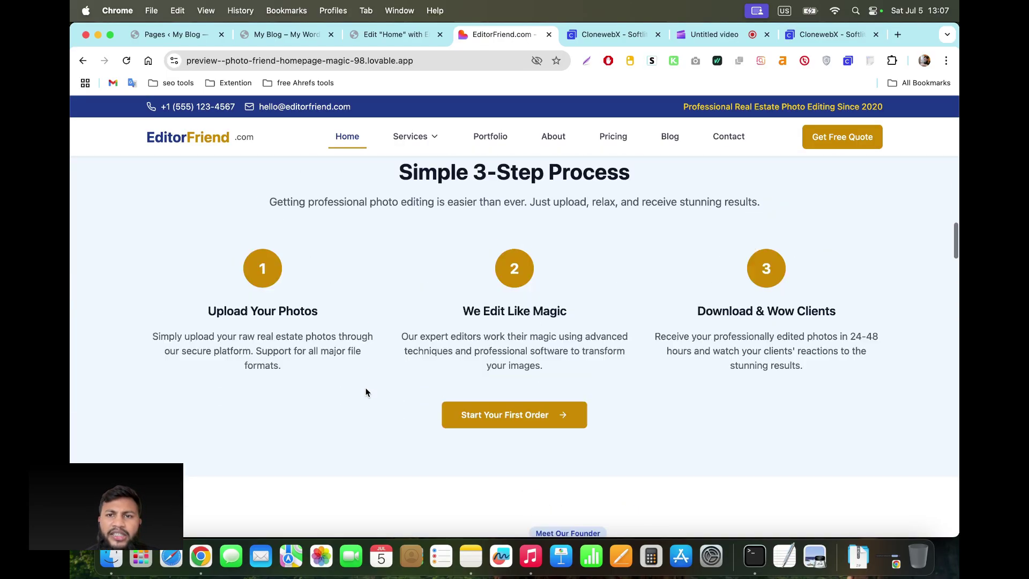
pyautogui.scroll(10, 366, 387)
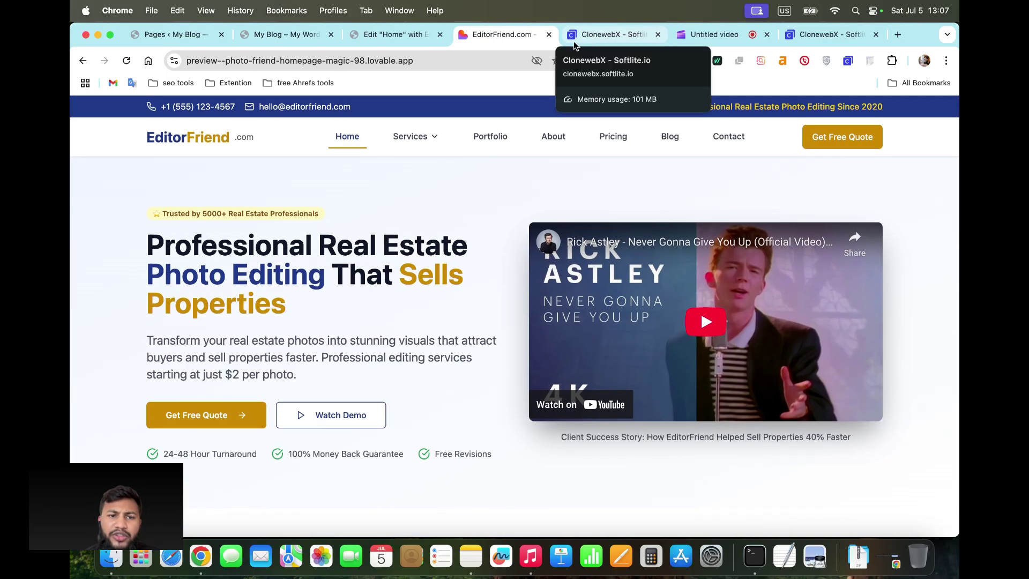
pyautogui.scroll(-3, 236, 269)
pyautogui.scroll(-8, 236, 270)
pyautogui.scroll(10, 236, 269)
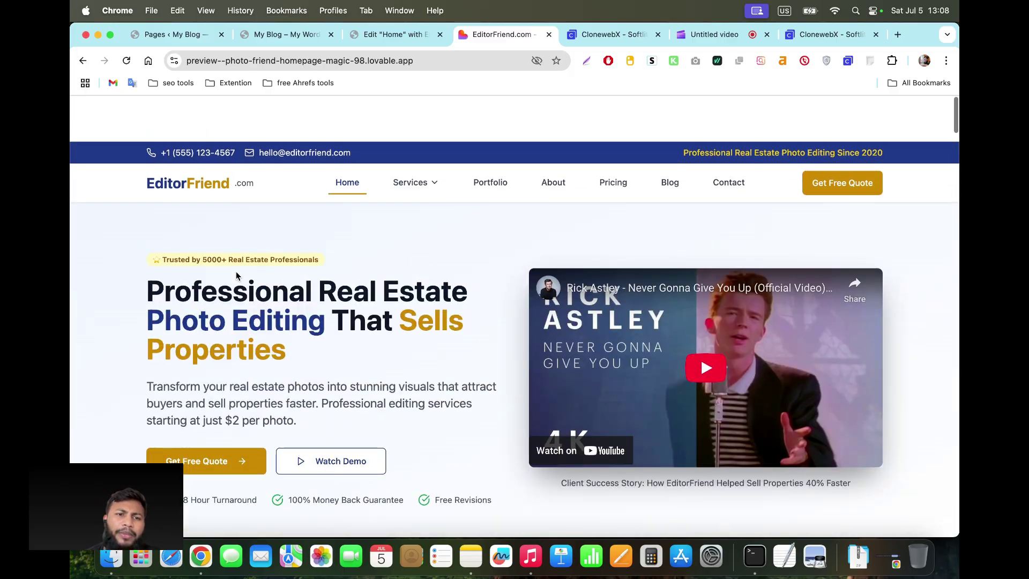
pyautogui.scroll(-8, 237, 270)
pyautogui.scroll(-20, 236, 271)
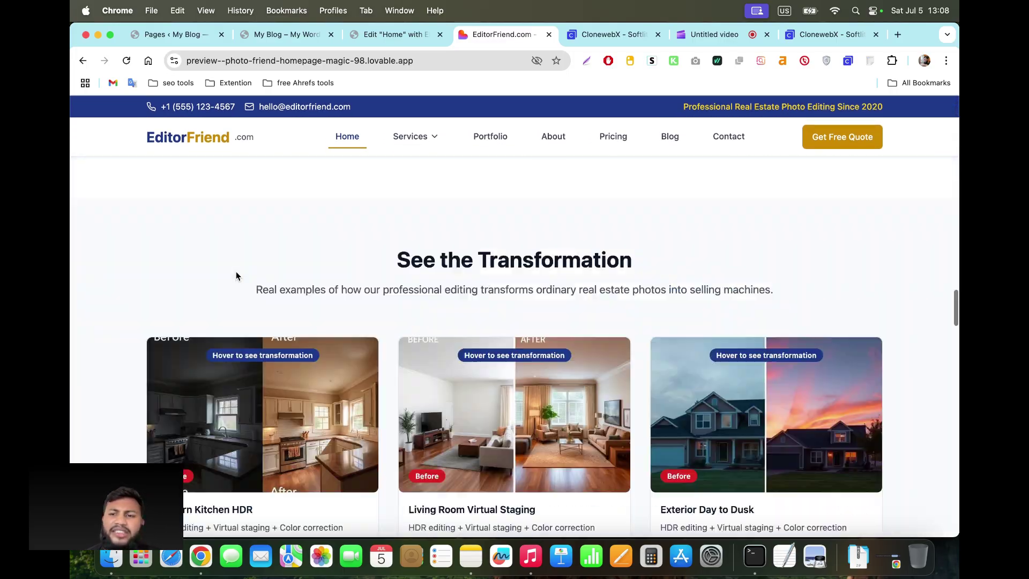
pyautogui.scroll(20, 236, 271)
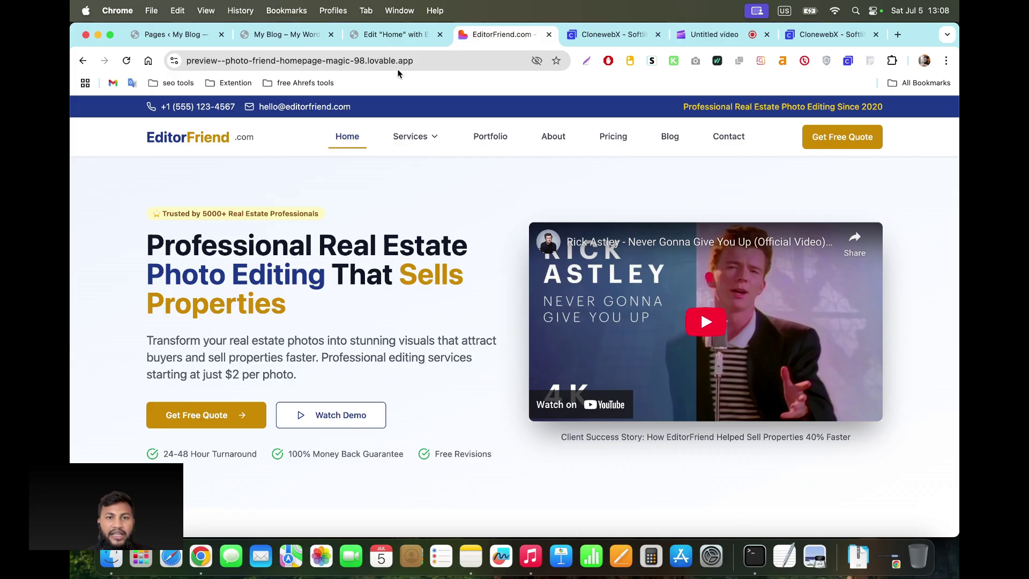
# Inspect the preview's page address and the hero headline and paragraph text.
pyautogui.click(420, 56)
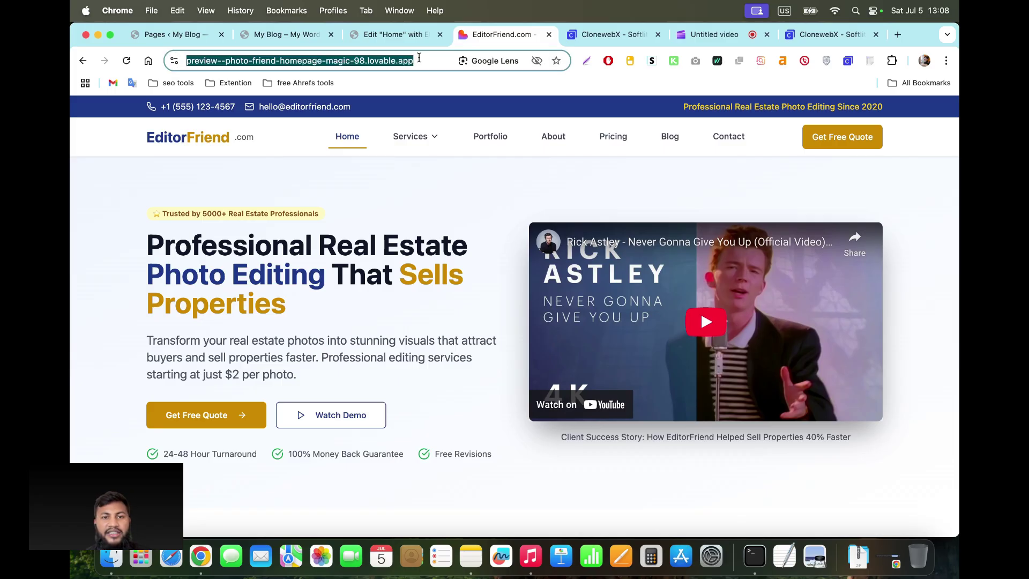
pyautogui.click(278, 267)
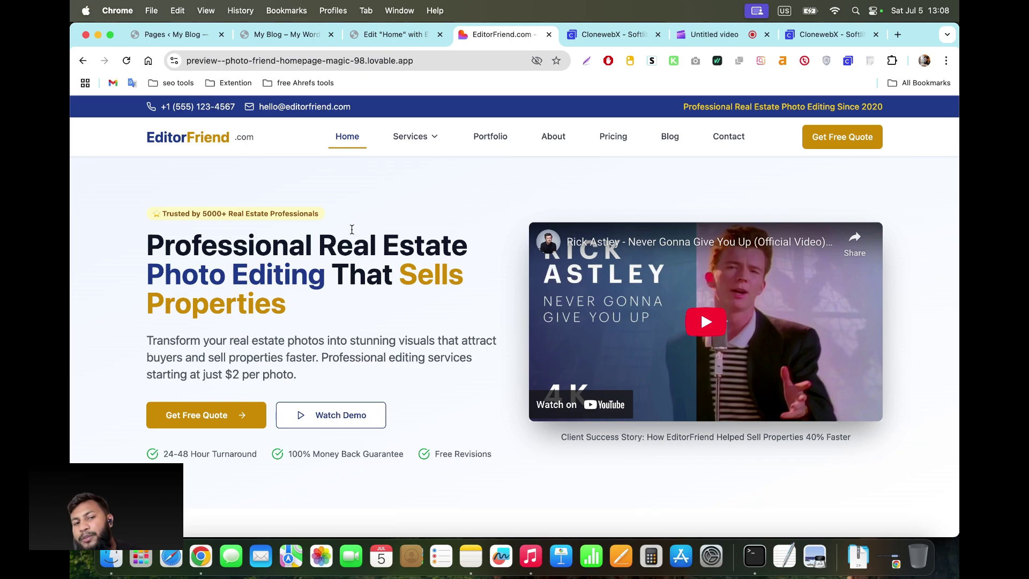
pyautogui.moveTo(164, 271); pyautogui.dragTo(363, 333)
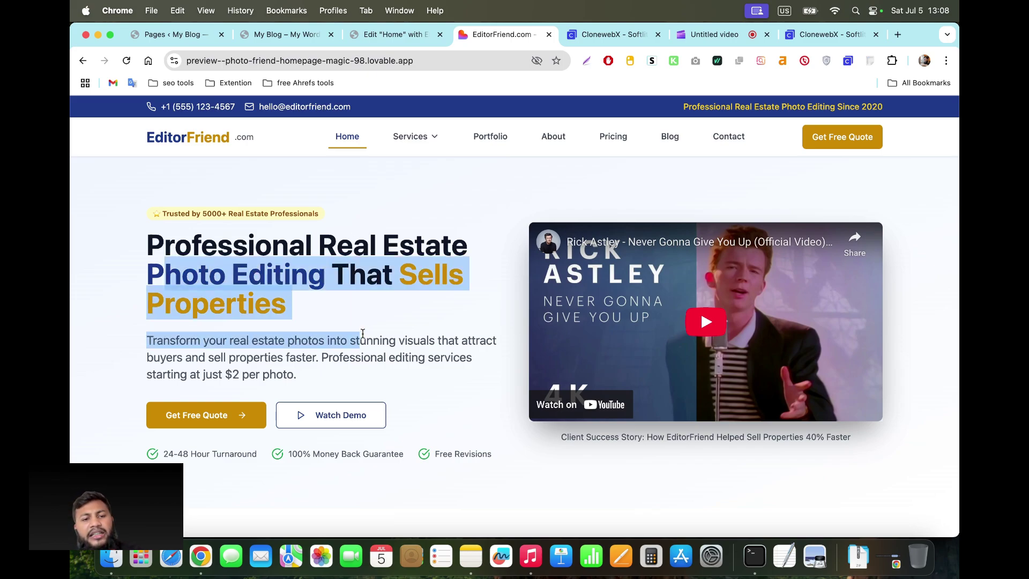
pyautogui.click(362, 334)
pyautogui.scroll(-10, 362, 338)
pyautogui.scroll(10, 363, 338)
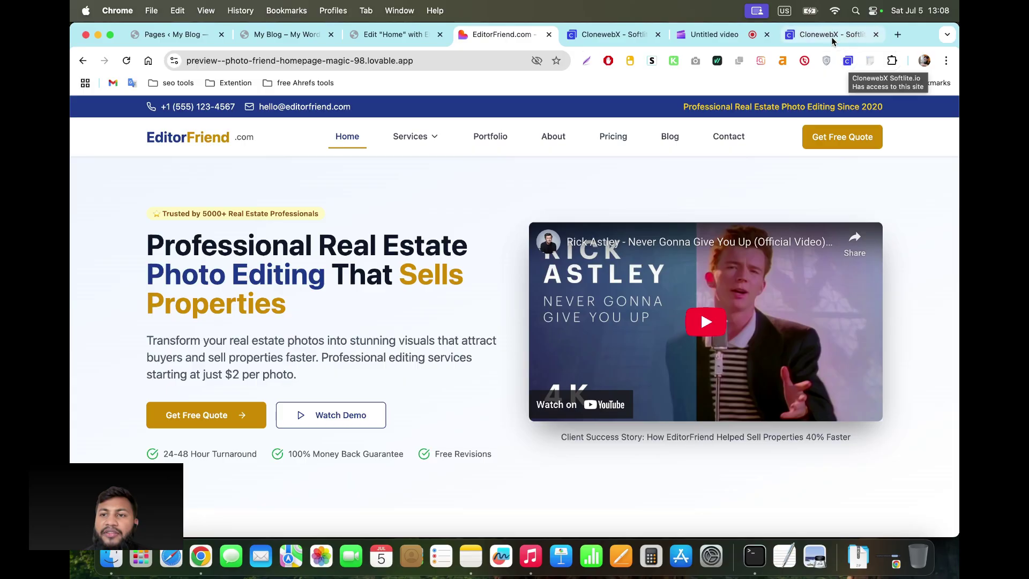
# On the CloneWebX page, check the site domain and go back to the projects list.
pyautogui.click(609, 40)
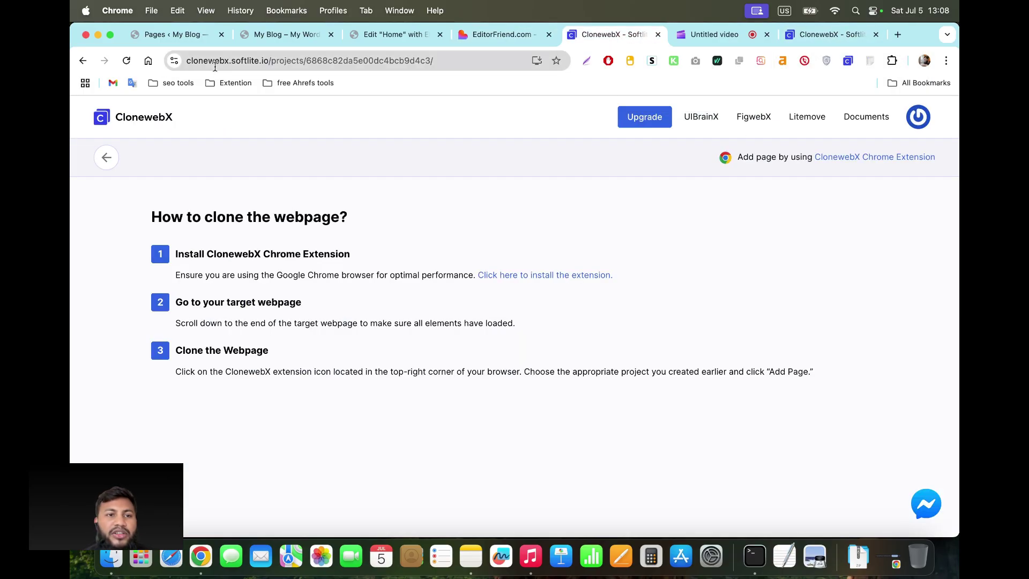
pyautogui.click(191, 60)
pyautogui.moveTo(191, 60); pyautogui.dragTo(268, 61)
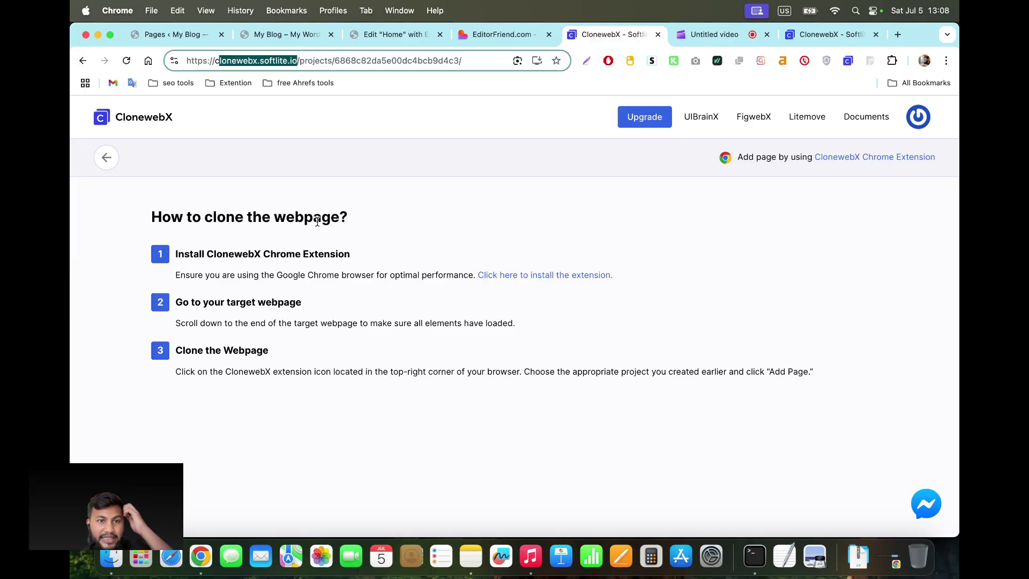
pyautogui.click(420, 213)
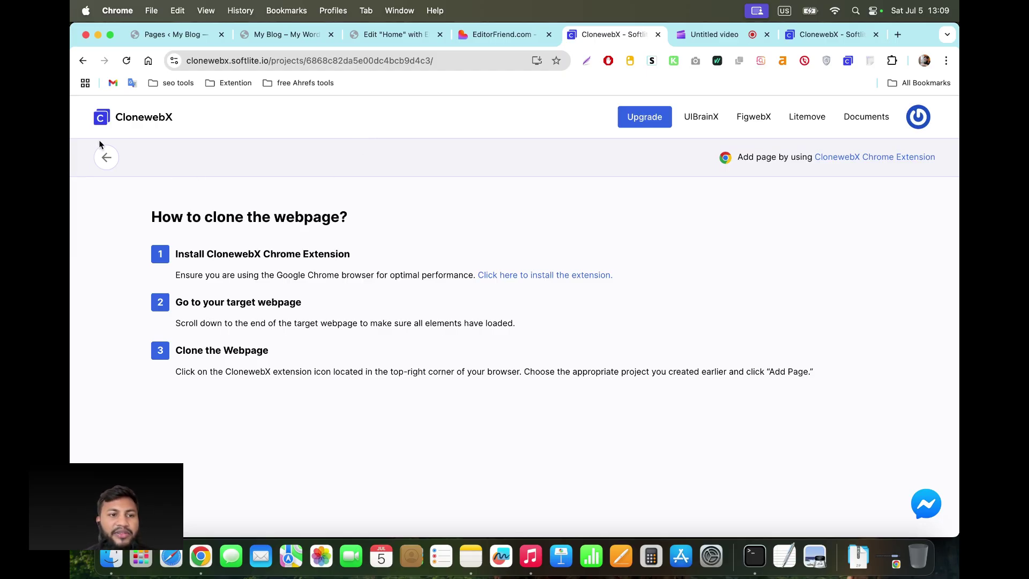
pyautogui.click(106, 154)
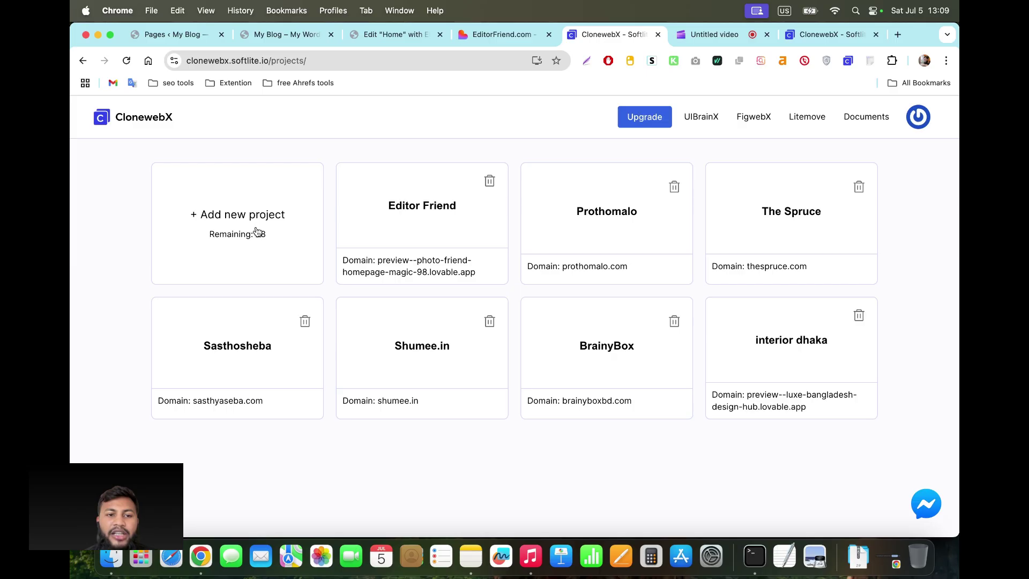
pyautogui.click(256, 225)
pyautogui.click(464, 282)
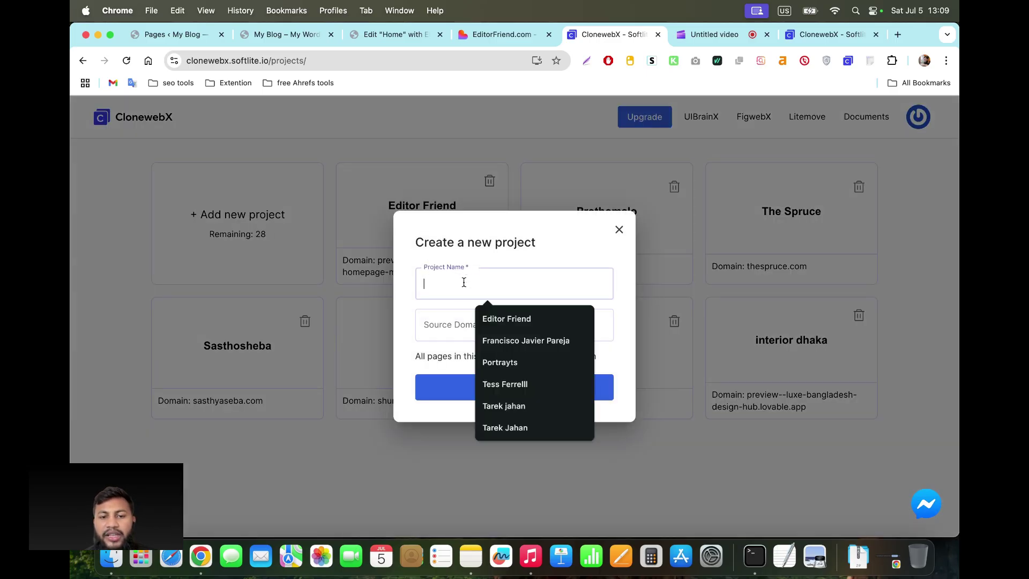
pyautogui.click(443, 323)
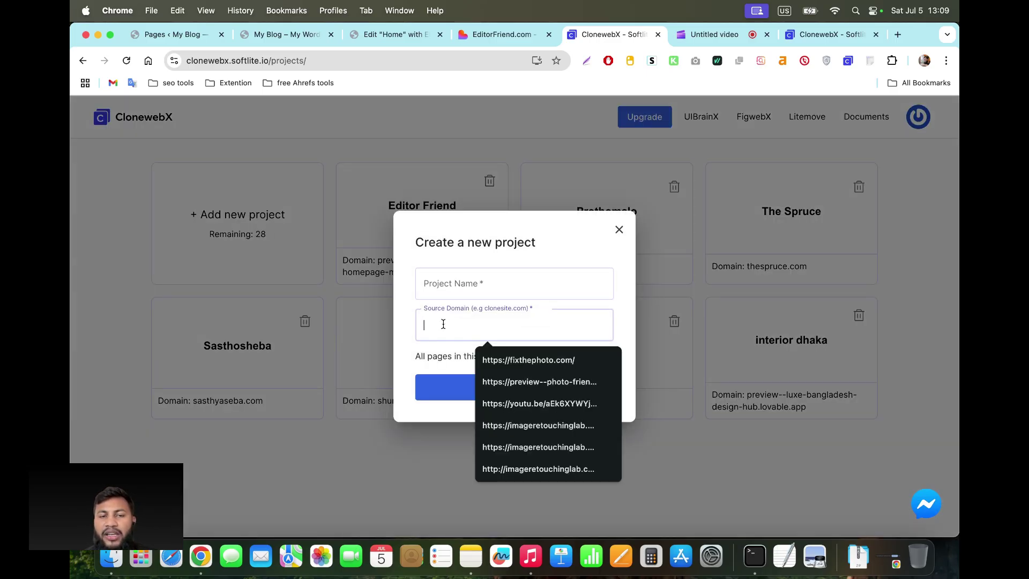
pyautogui.click(484, 33)
pyautogui.click(349, 60)
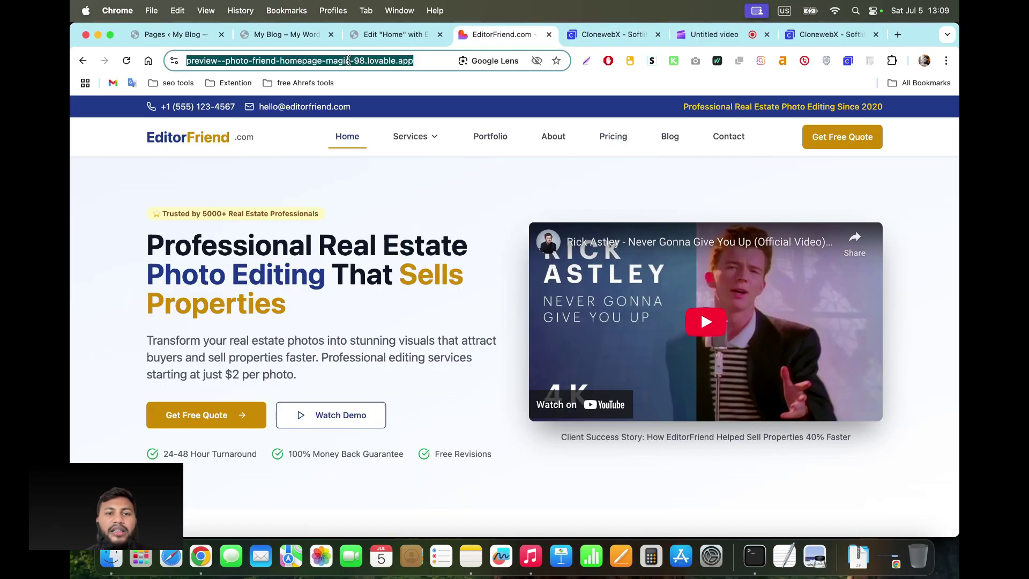
pyautogui.rightClick(349, 61)
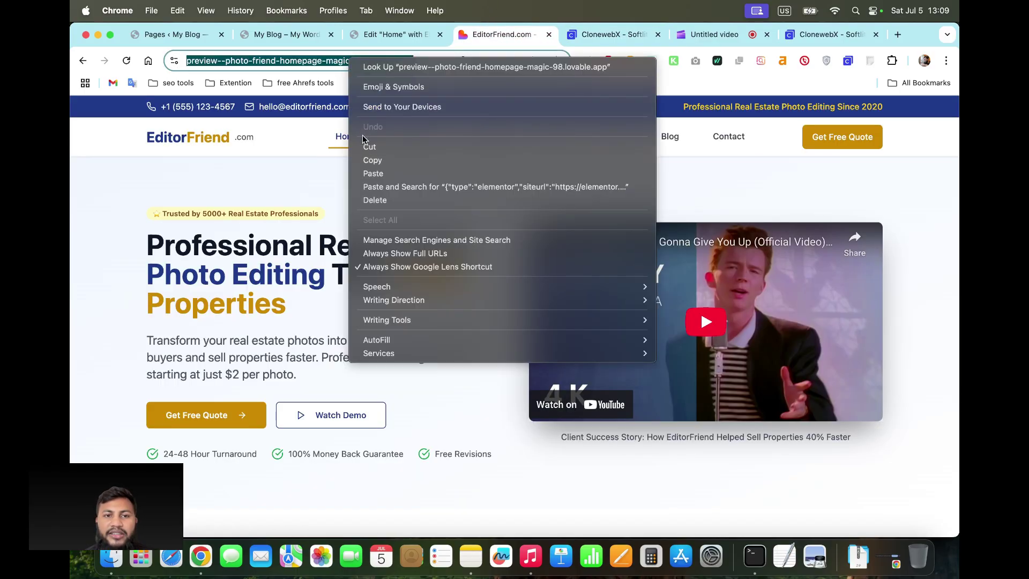
pyautogui.click(375, 168)
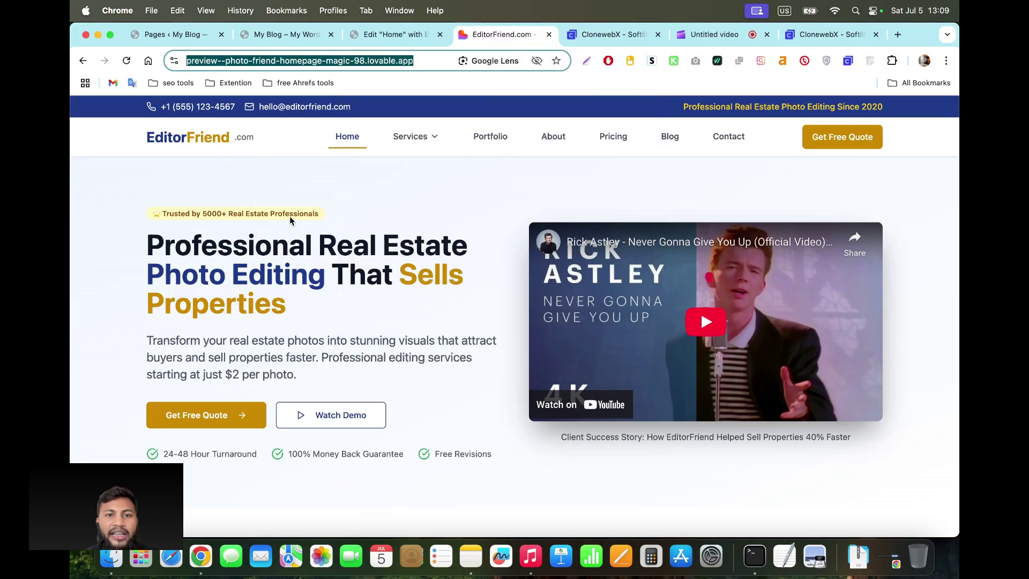
pyautogui.click(608, 35)
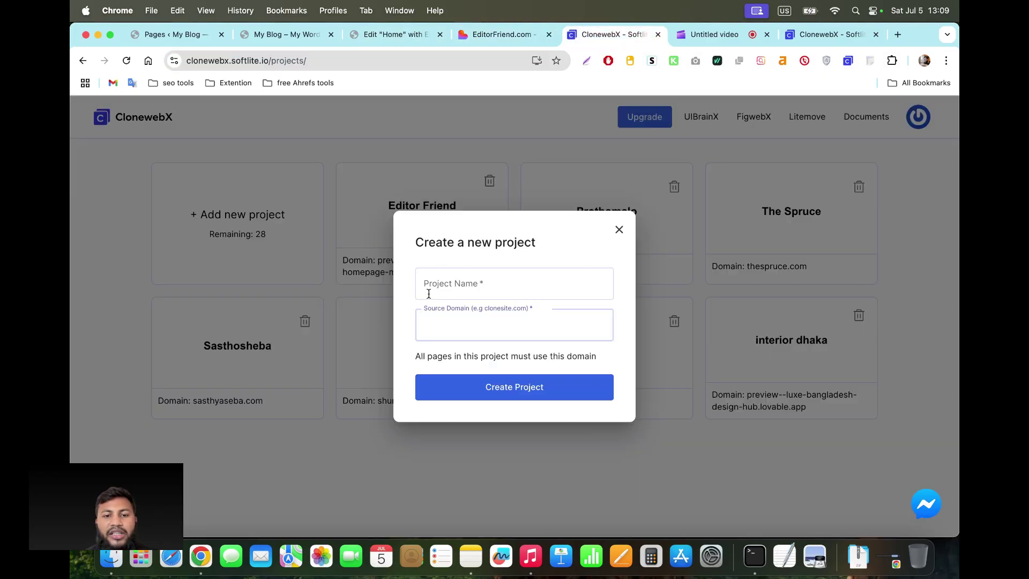
pyautogui.click(439, 321)
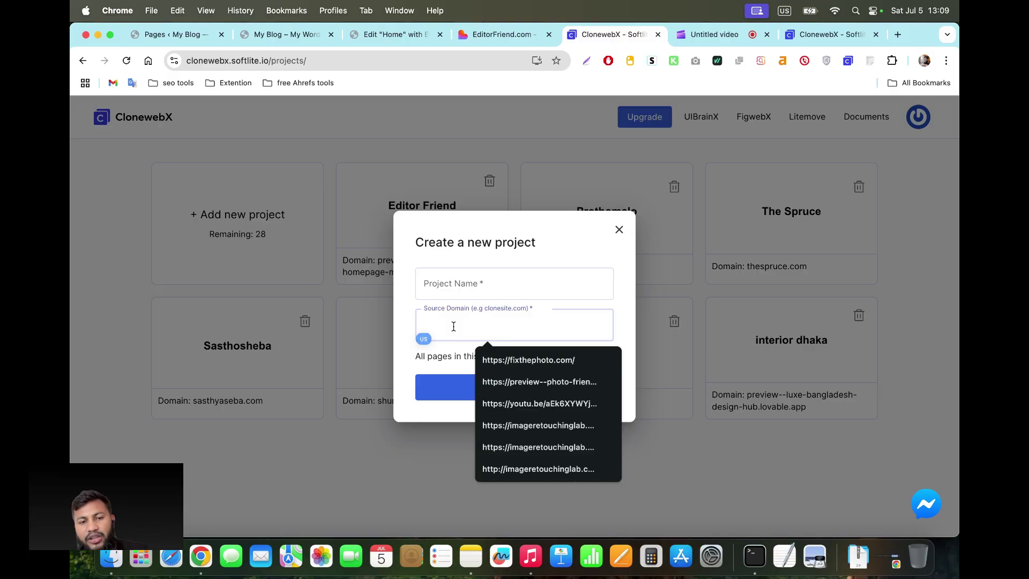
pyautogui.press('super+v')
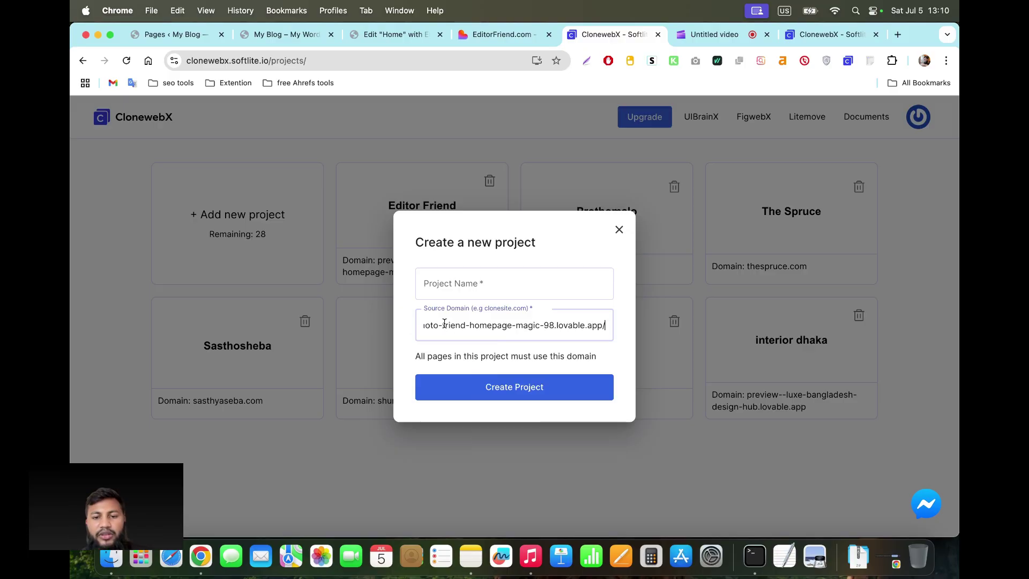
pyautogui.click(524, 390)
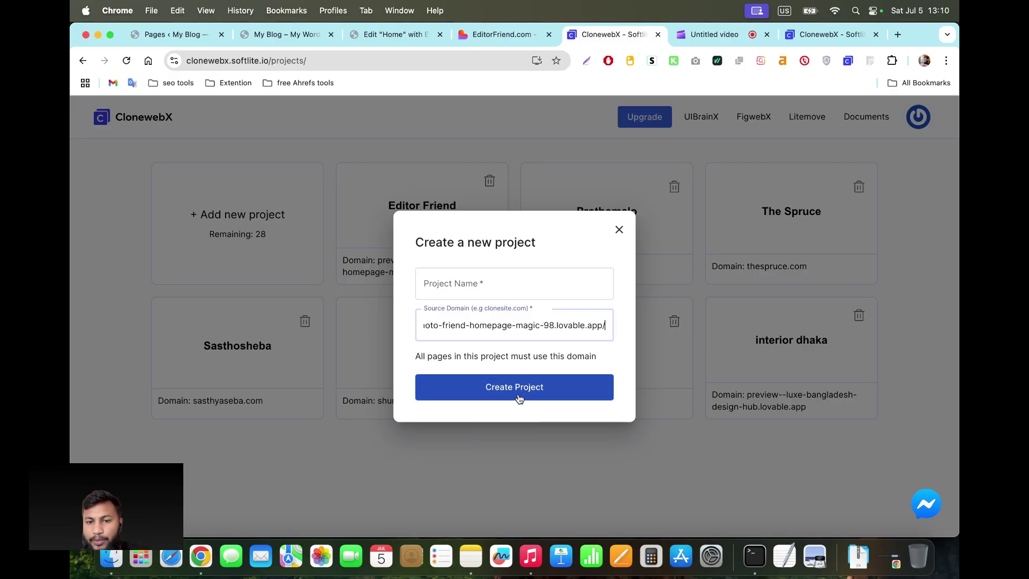
pyautogui.click(619, 231)
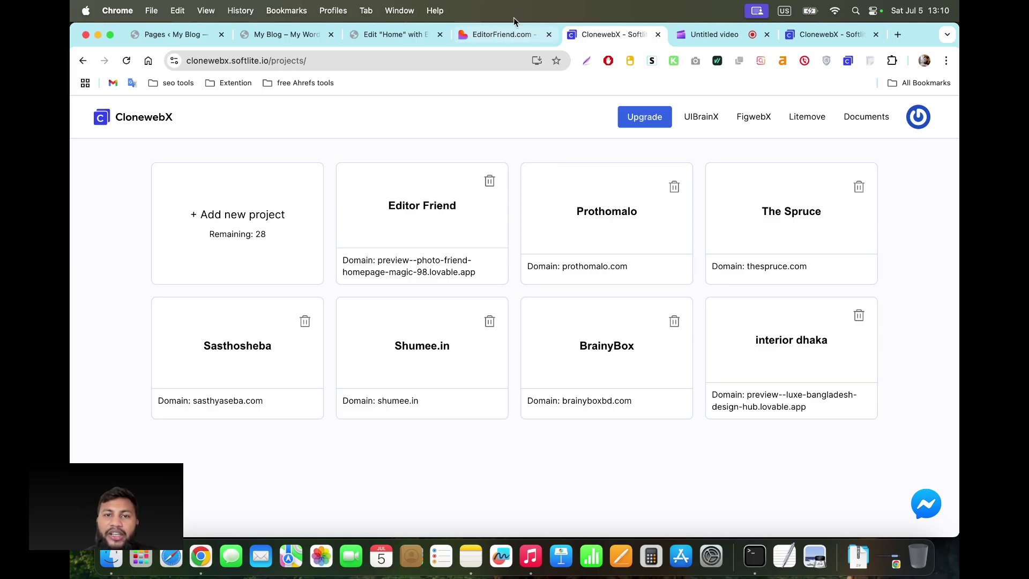
# Return to the EditorFriend homepage preview and scroll through the whole page.
pyautogui.click(507, 33)
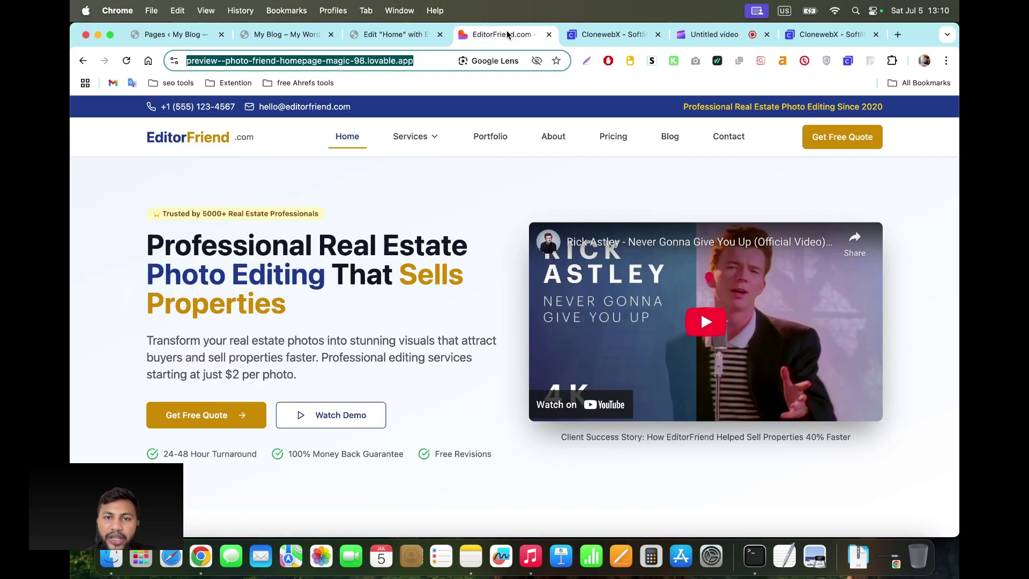
pyautogui.click(369, 280)
pyautogui.scroll(-10, 370, 280)
pyautogui.scroll(-15, 370, 282)
pyautogui.scroll(8, 370, 284)
pyautogui.scroll(10, 369, 284)
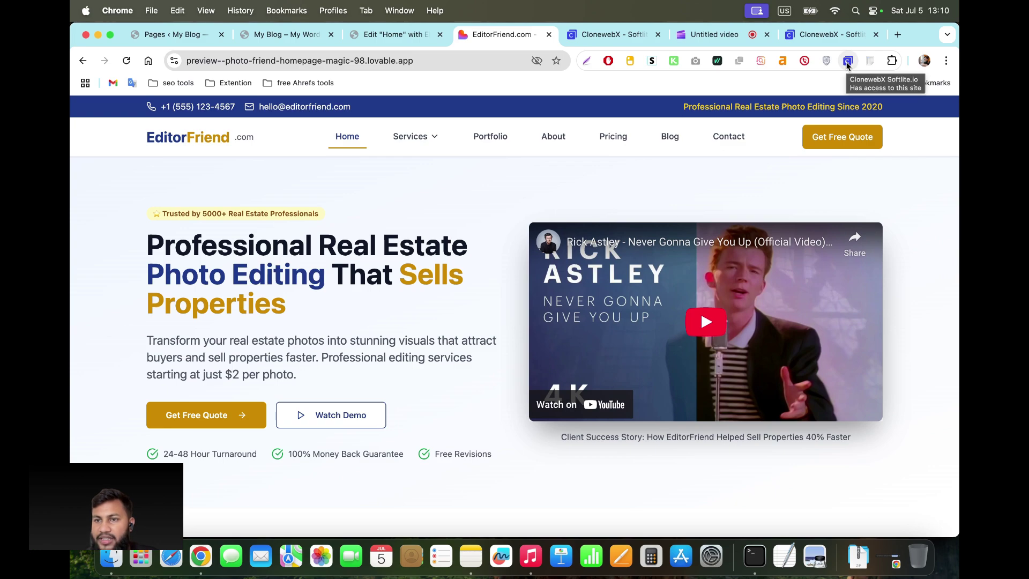
# In the CloneWebX extension, pick Editor Friend as the target project.
pyautogui.click(846, 63)
pyautogui.click(753, 155)
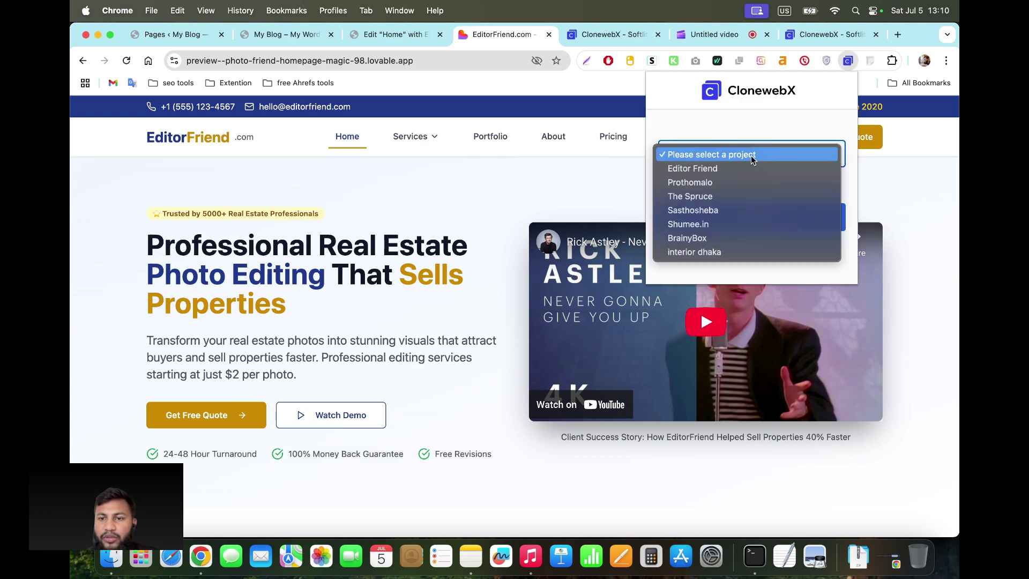
pyautogui.click(704, 168)
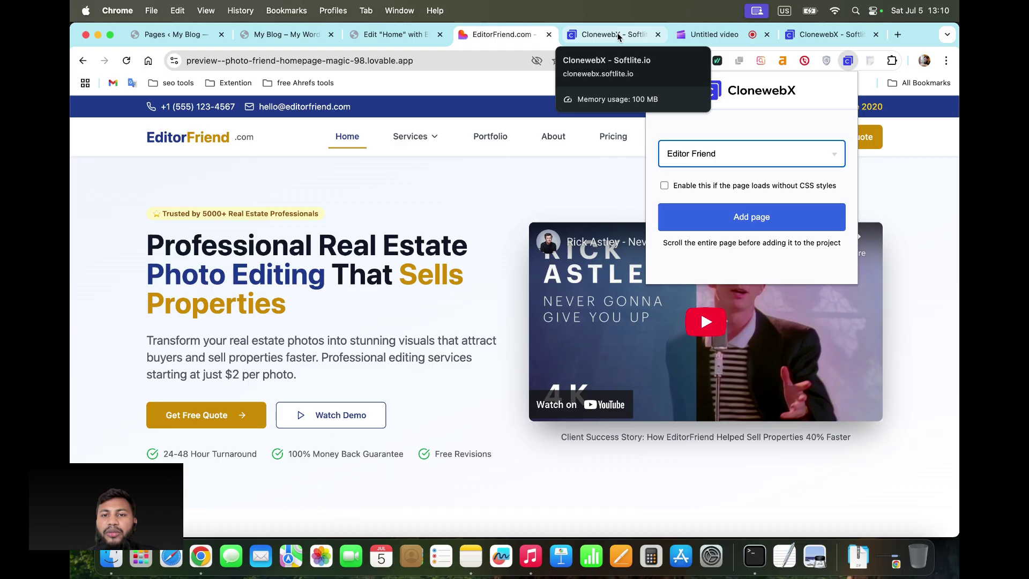
# Review the CloneWebX export view with Entire Page and Elementor (Flex Container) selected.
pyautogui.click(825, 41)
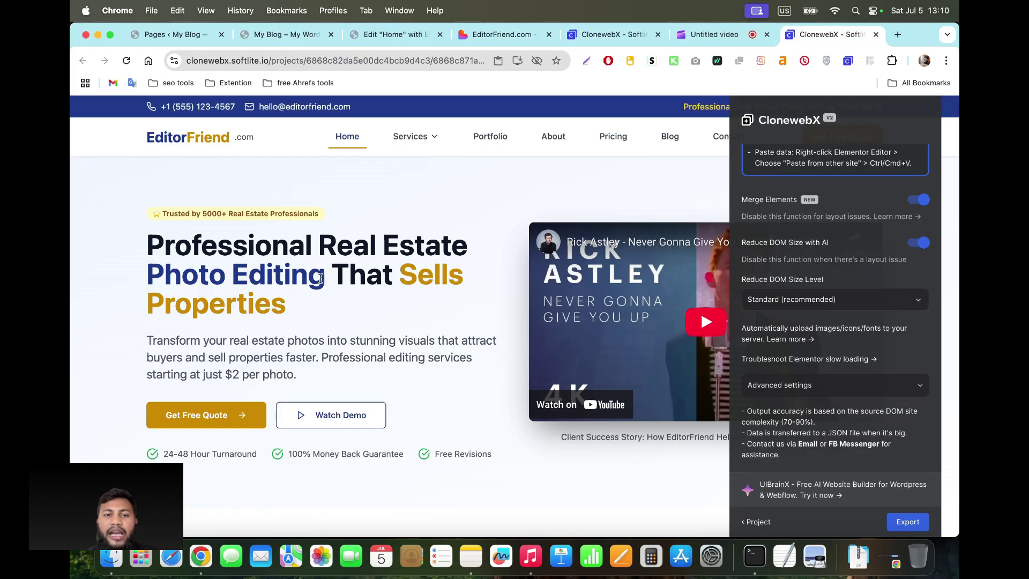
pyautogui.scroll(-10, 303, 284)
pyautogui.scroll(-15, 304, 284)
pyautogui.scroll(15, 413, 263)
pyautogui.scroll(10, 412, 263)
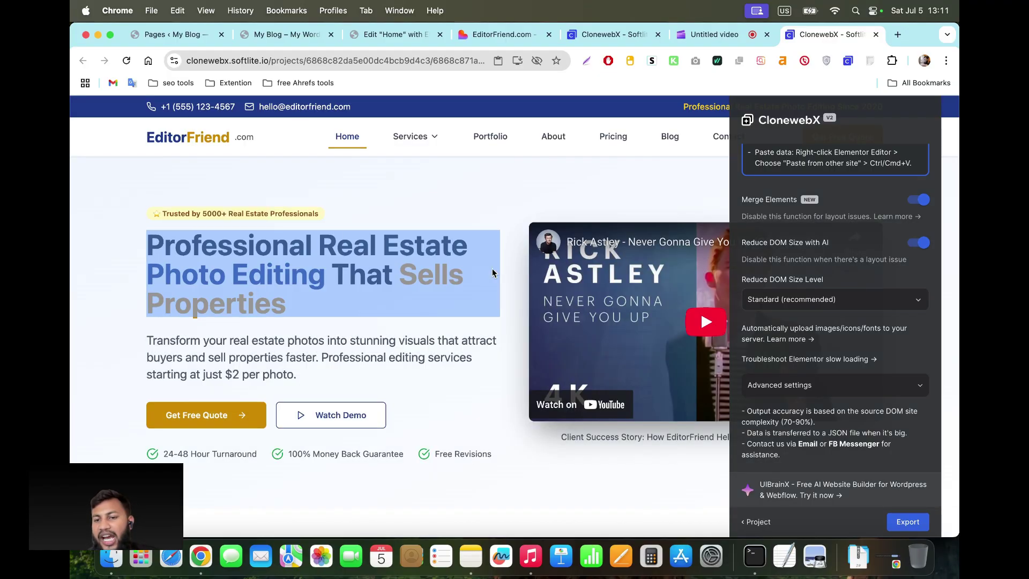
pyautogui.scroll(3, 804, 296)
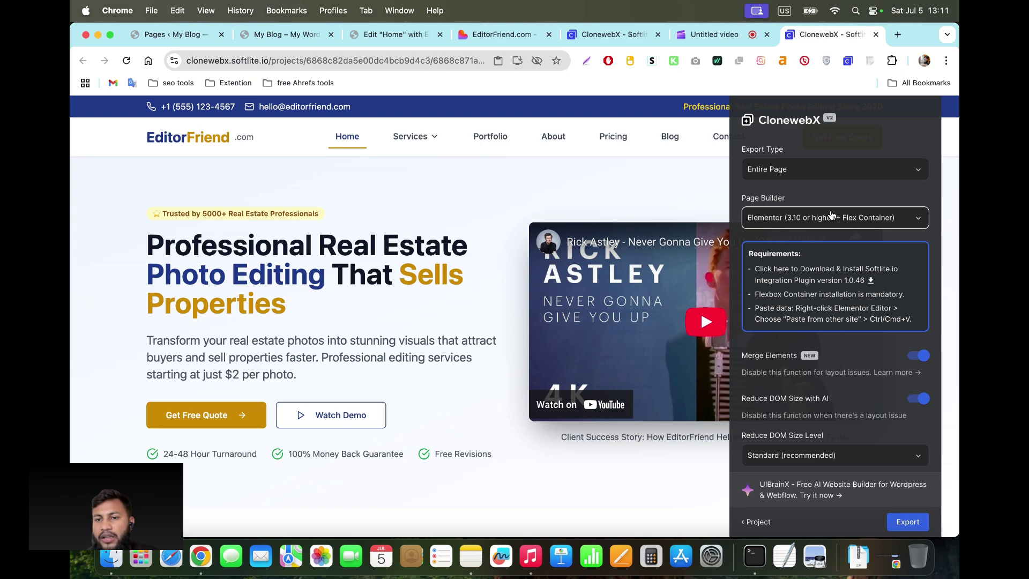
pyautogui.scroll(-2, 838, 343)
pyautogui.scroll(-2, 838, 345)
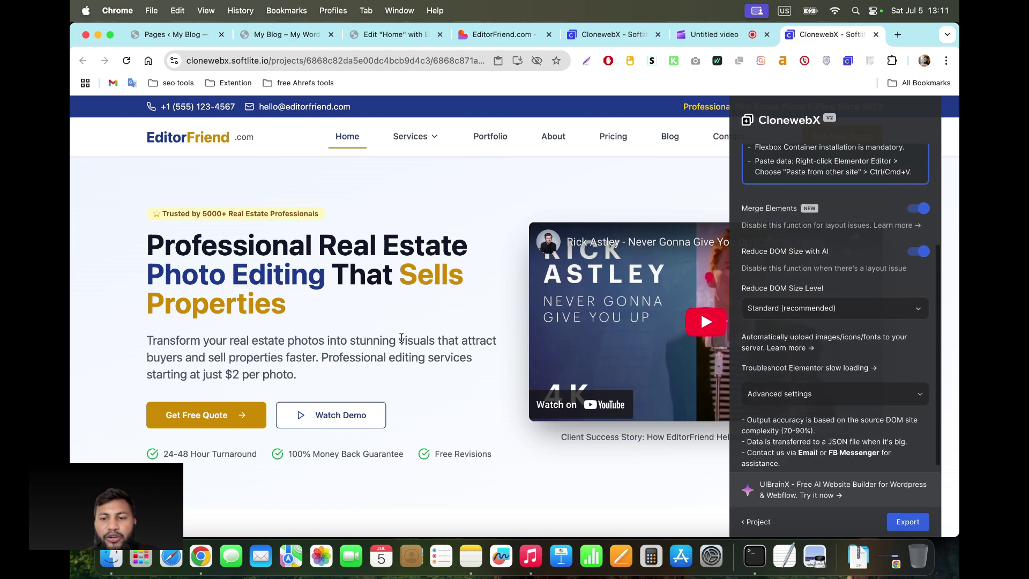
pyautogui.scroll(2, 853, 290)
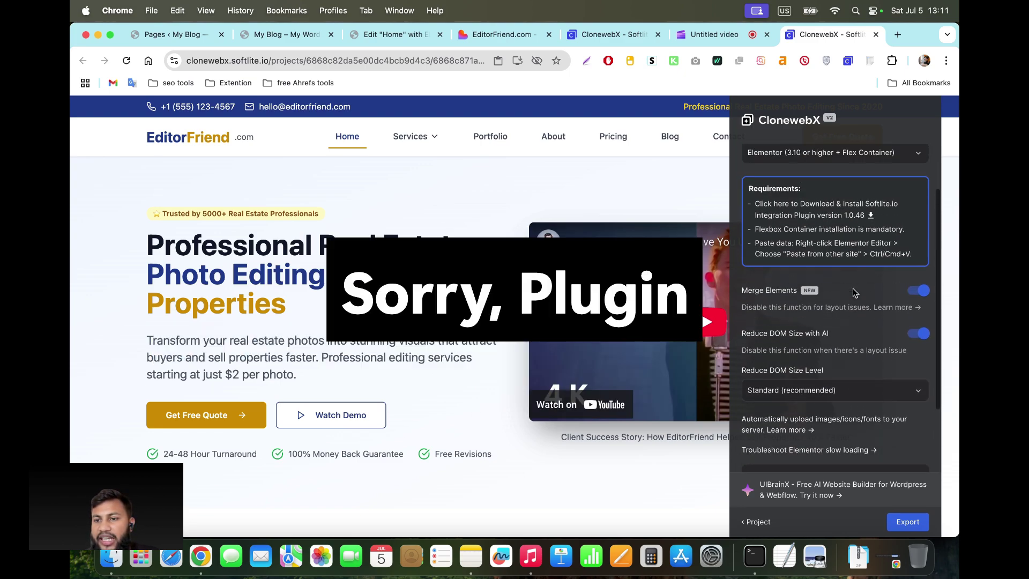
# Download the Softlite.io plugin, export the page data to the clipboard, then return to Elementor.
pyautogui.click(827, 210)
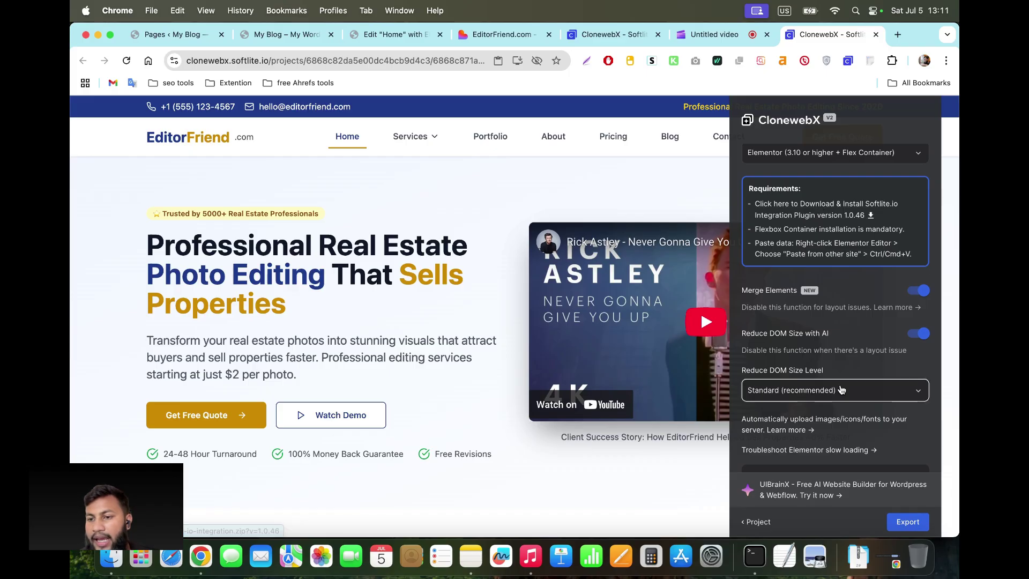
pyautogui.scroll(-2, 910, 300)
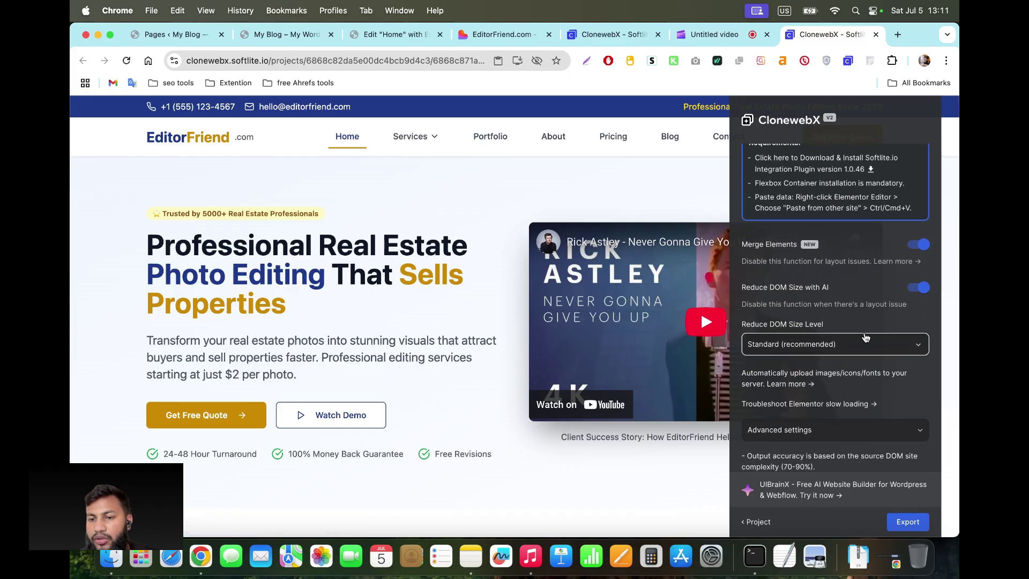
pyautogui.scroll(-2, 896, 300)
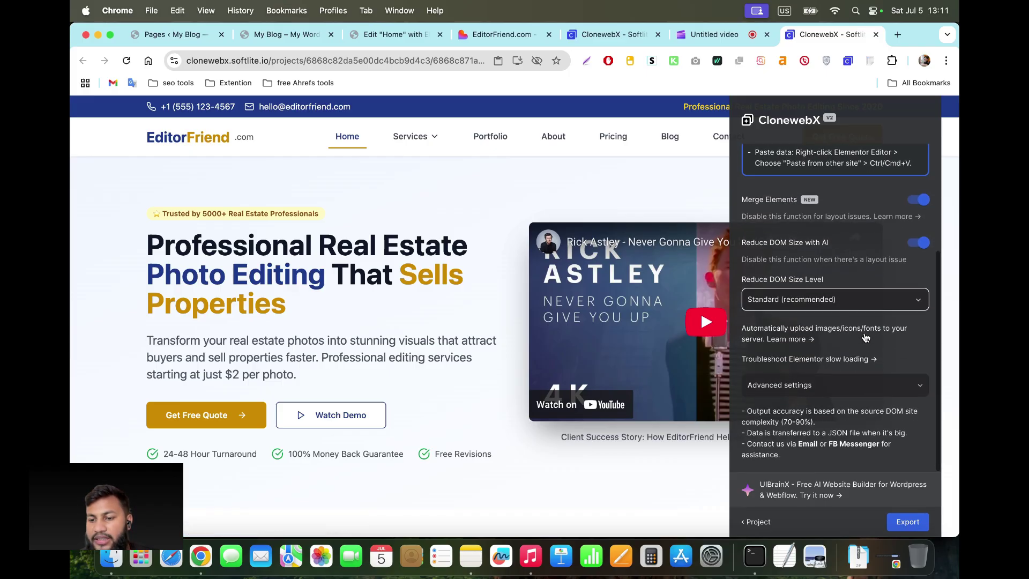
pyautogui.click(903, 523)
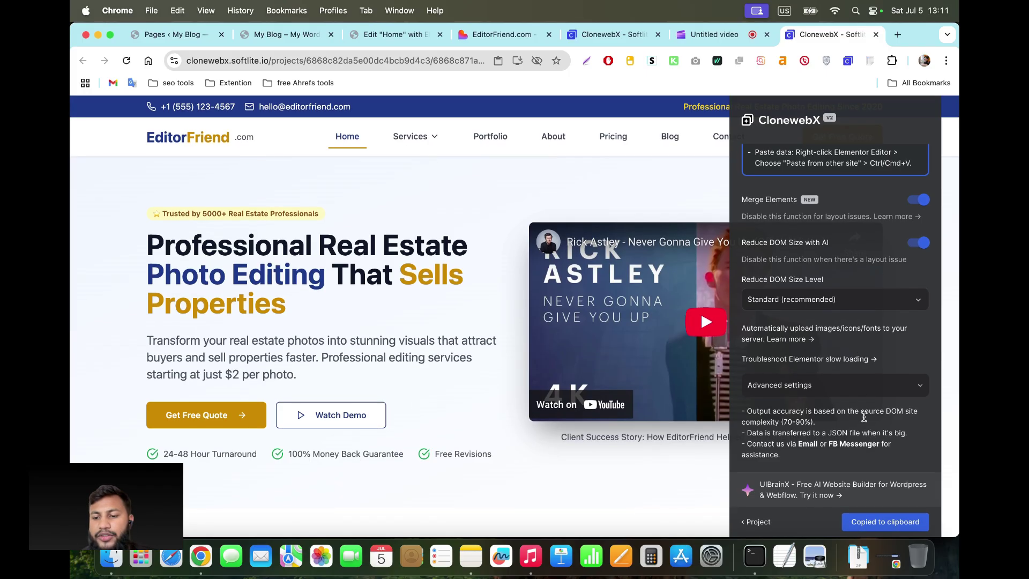
pyautogui.click(383, 37)
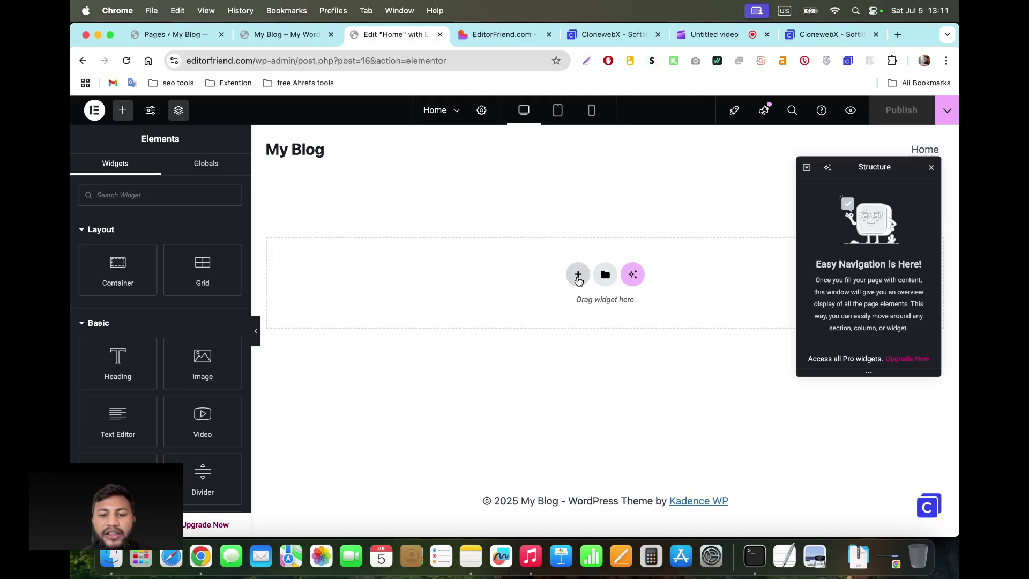
pyautogui.click(162, 37)
pyautogui.moveTo(105, 449)
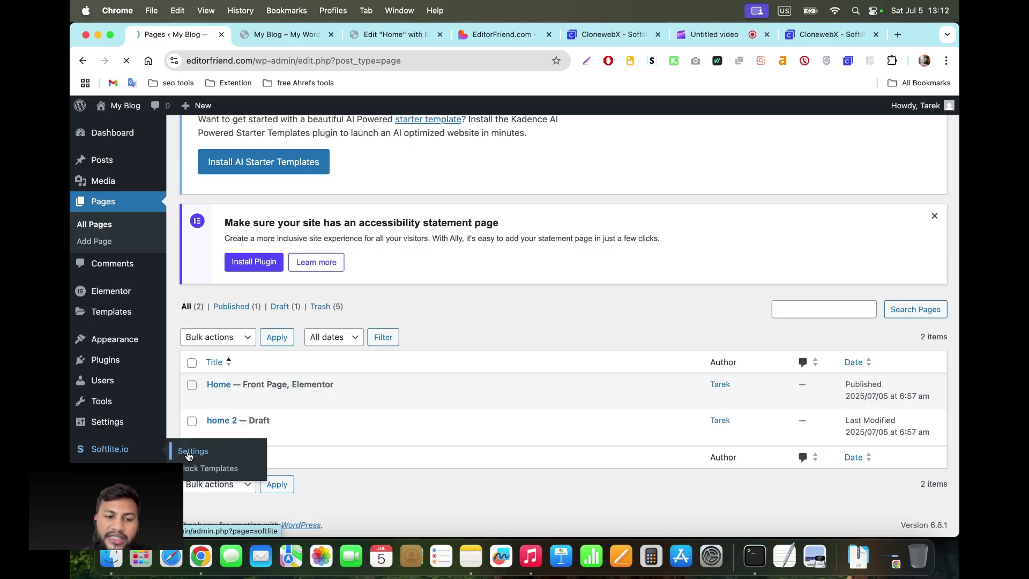
pyautogui.click(187, 454)
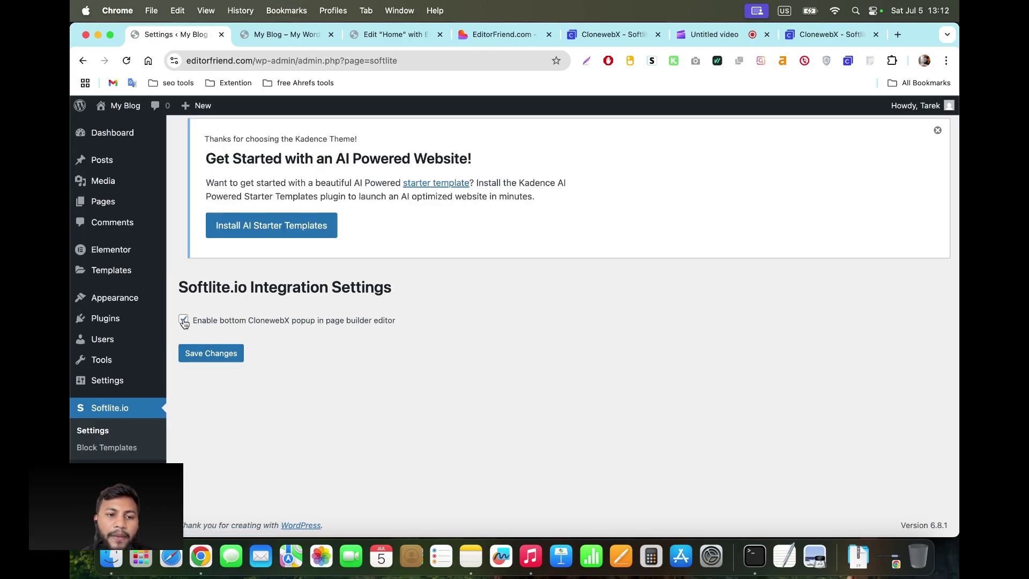
pyautogui.click(184, 320)
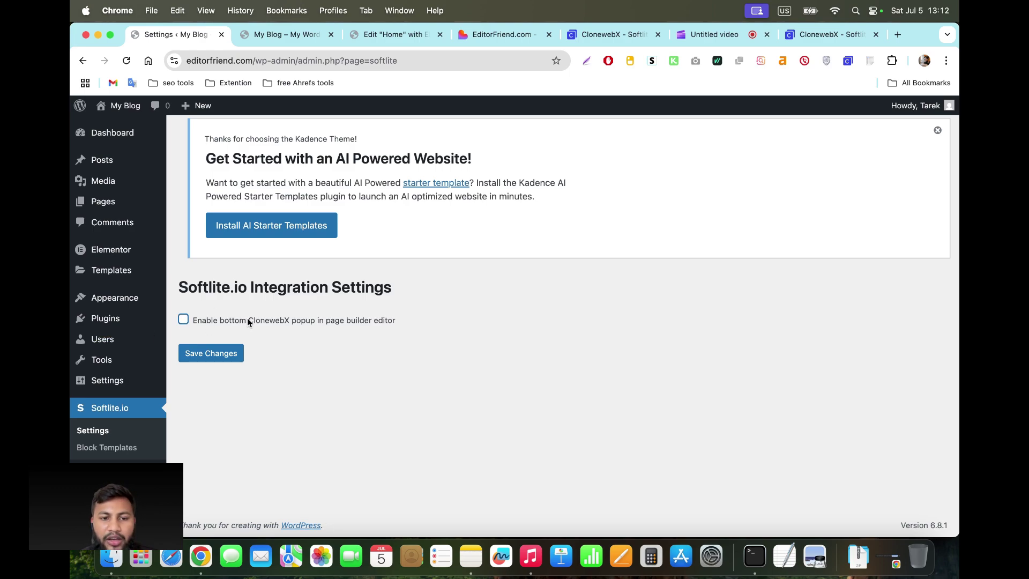
pyautogui.moveTo(298, 319); pyautogui.dragTo(422, 326)
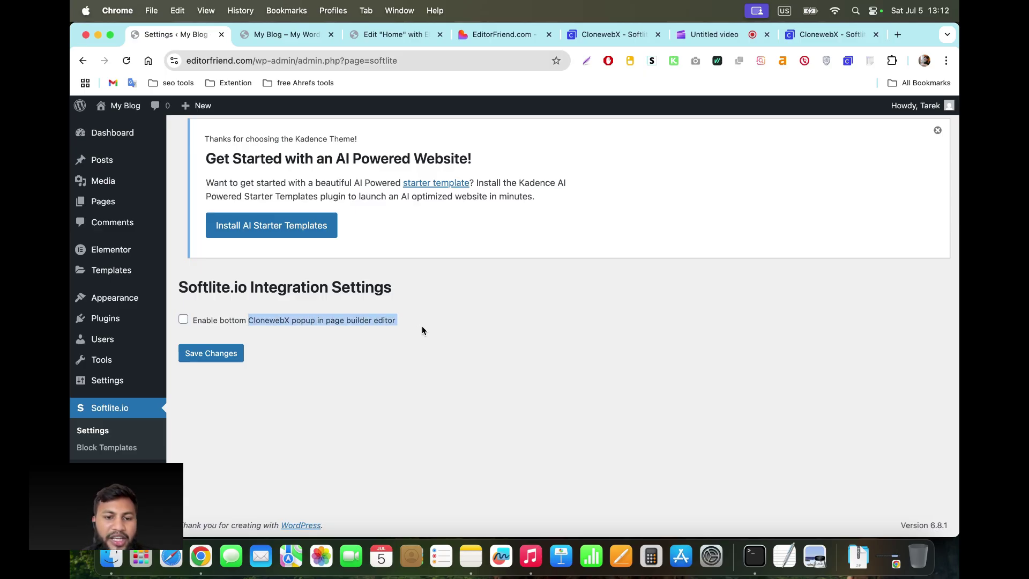
pyautogui.click(194, 309)
pyautogui.click(183, 320)
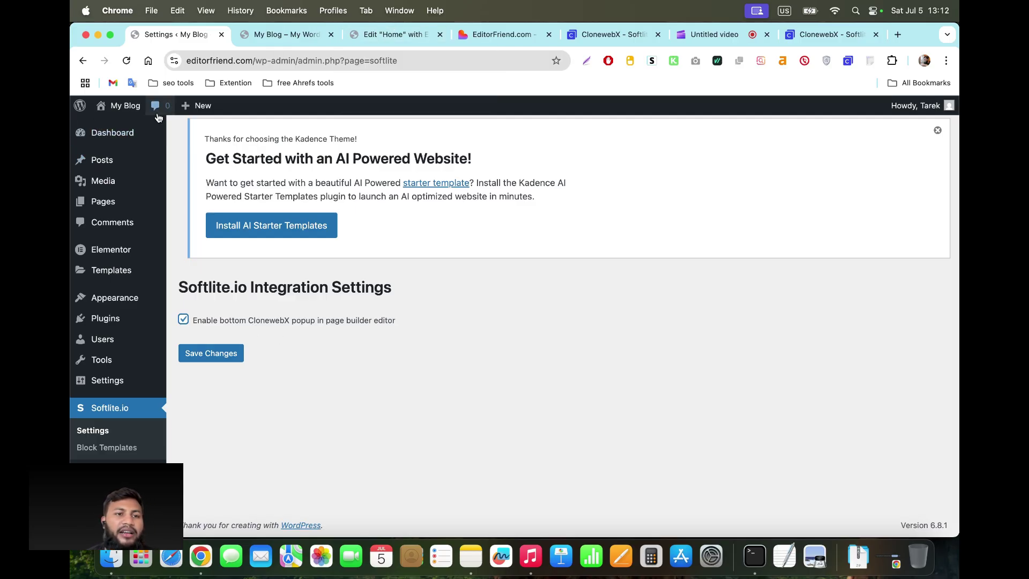
pyautogui.moveTo(196, 106)
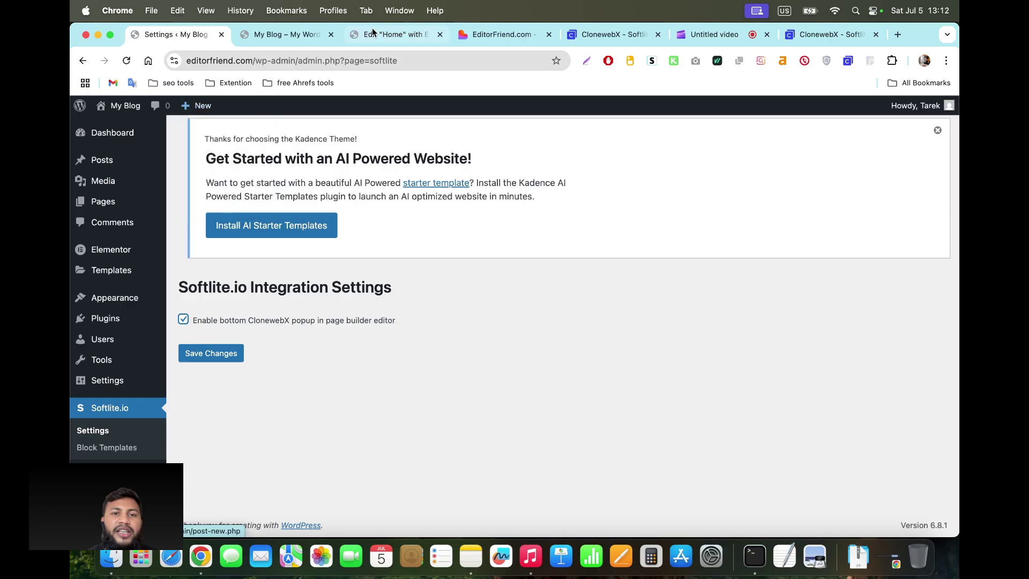
pyautogui.click(391, 34)
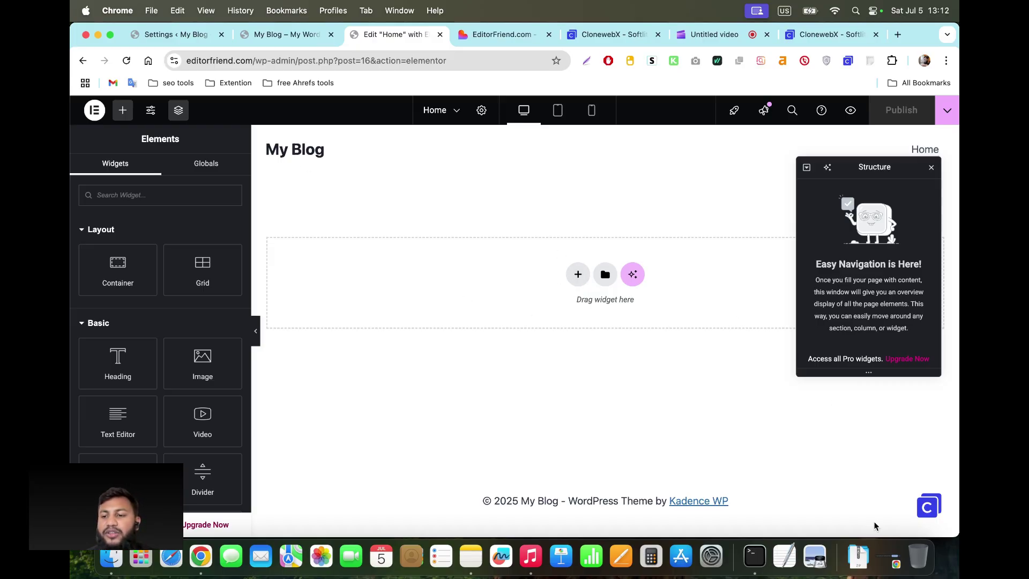
# Delete the old cloned code from the ClonewebX paste box and reopen the now-empty panel.
pyautogui.click(928, 513)
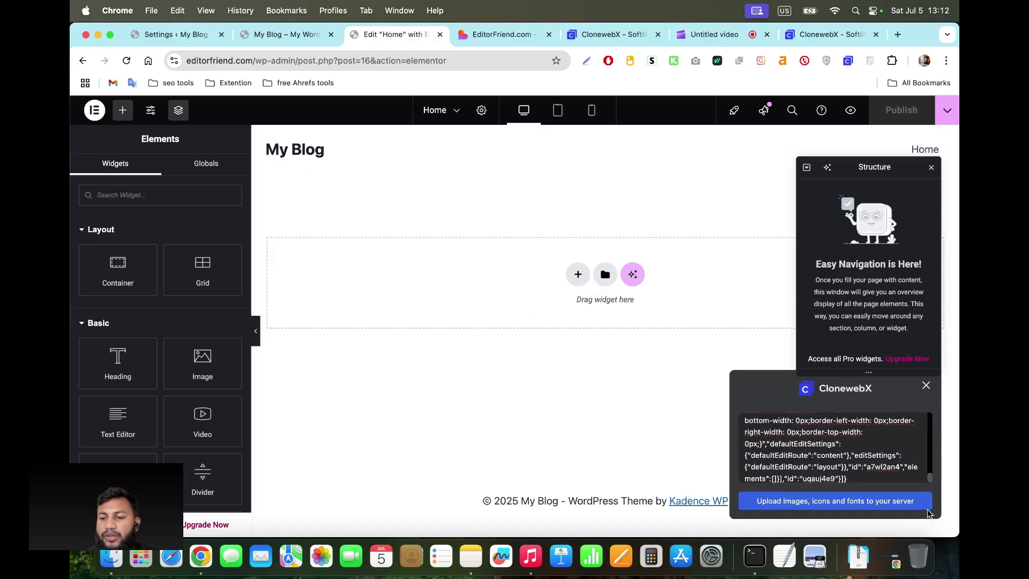
pyautogui.press('super+a')
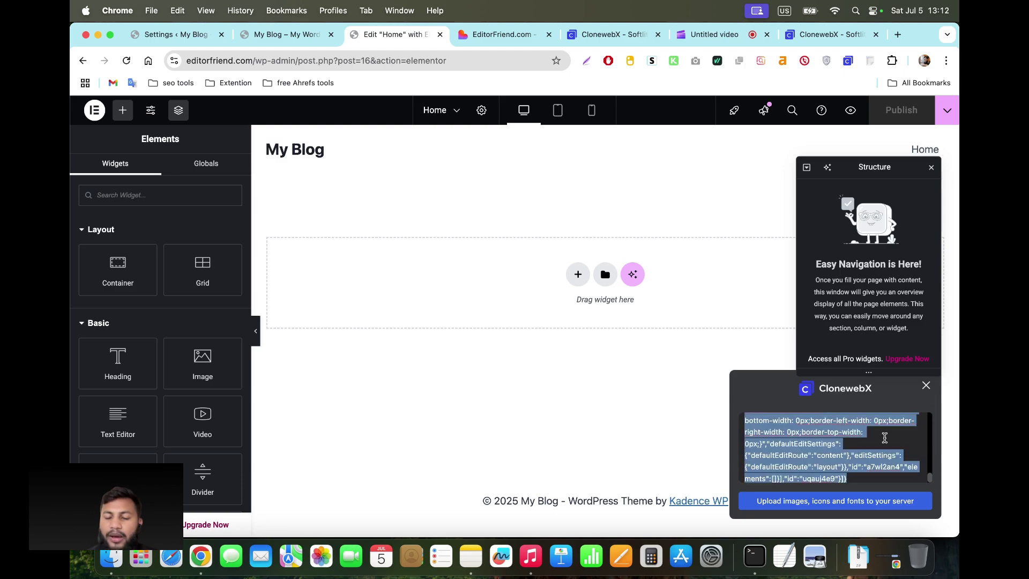
pyautogui.press('BackSpace')
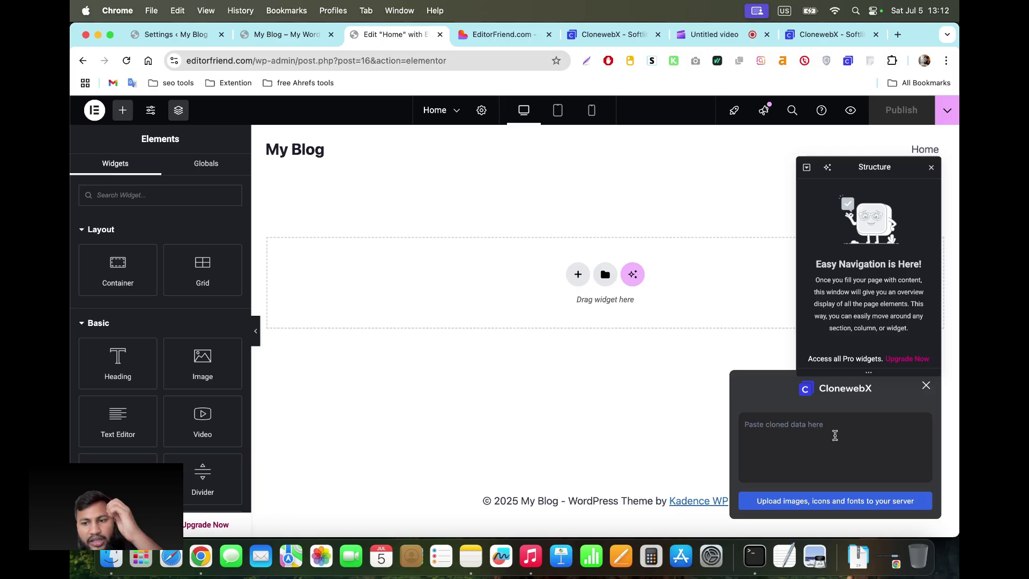
pyautogui.click(925, 385)
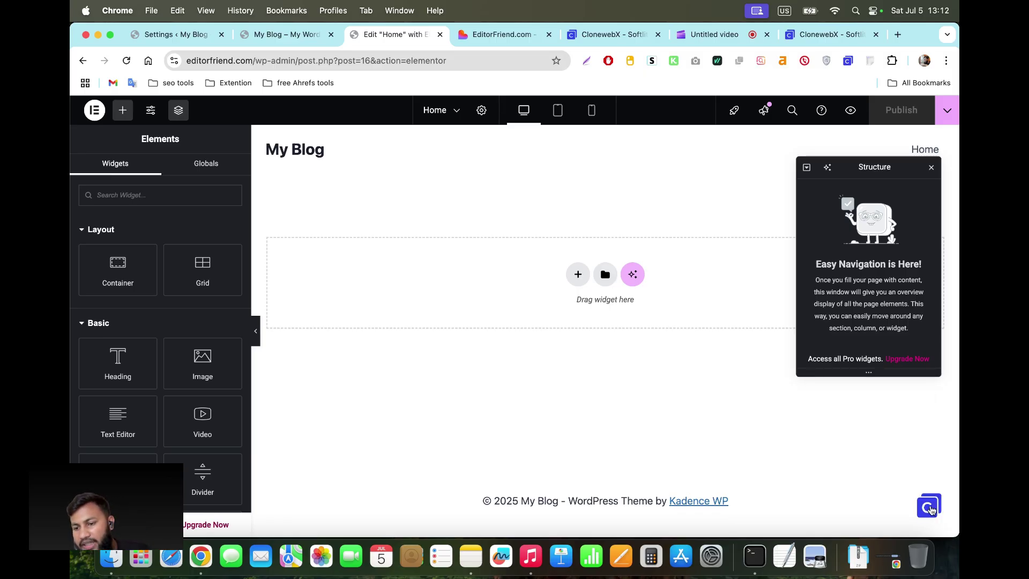
pyautogui.click(930, 507)
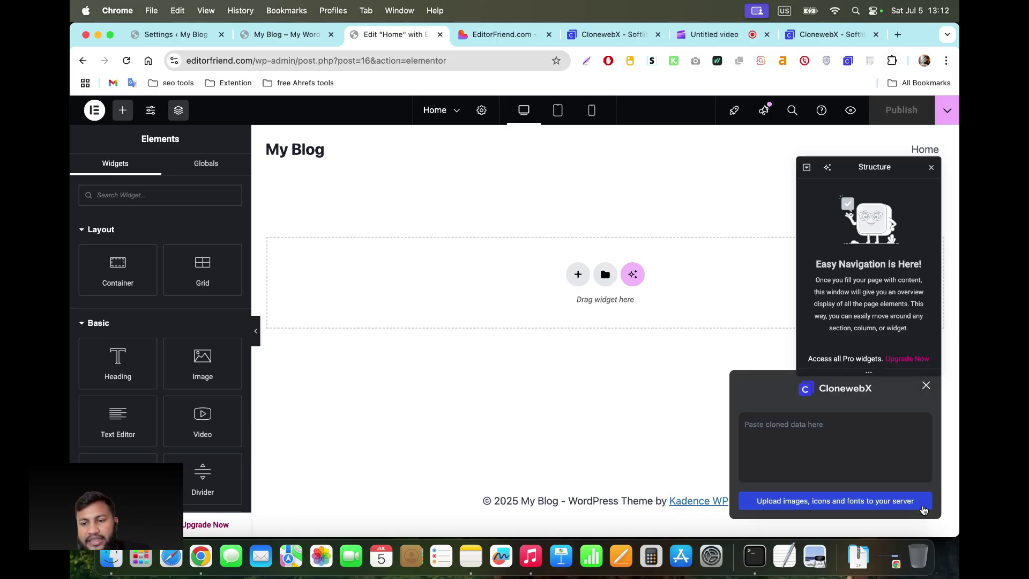
pyautogui.click(814, 36)
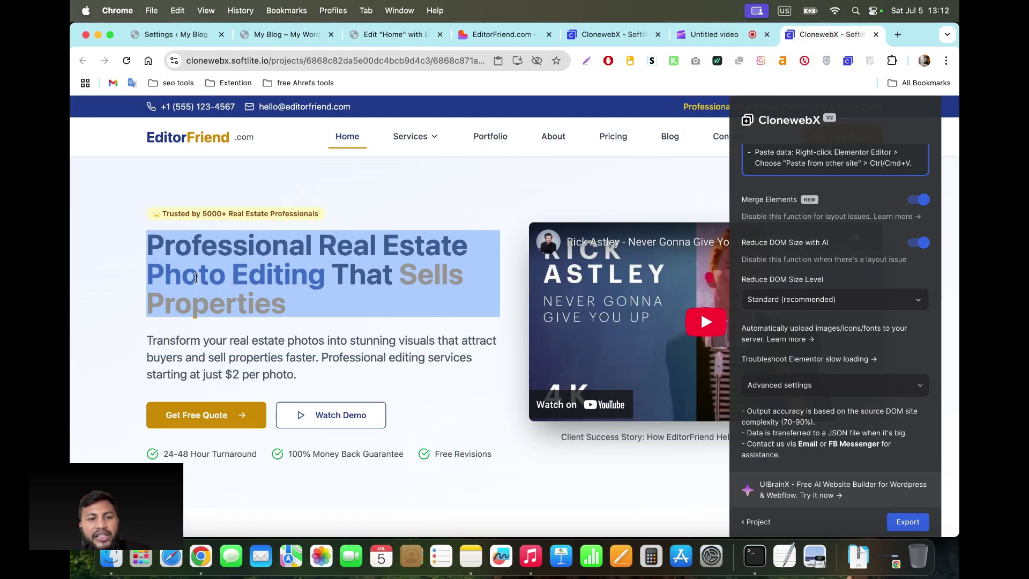
pyautogui.click(395, 35)
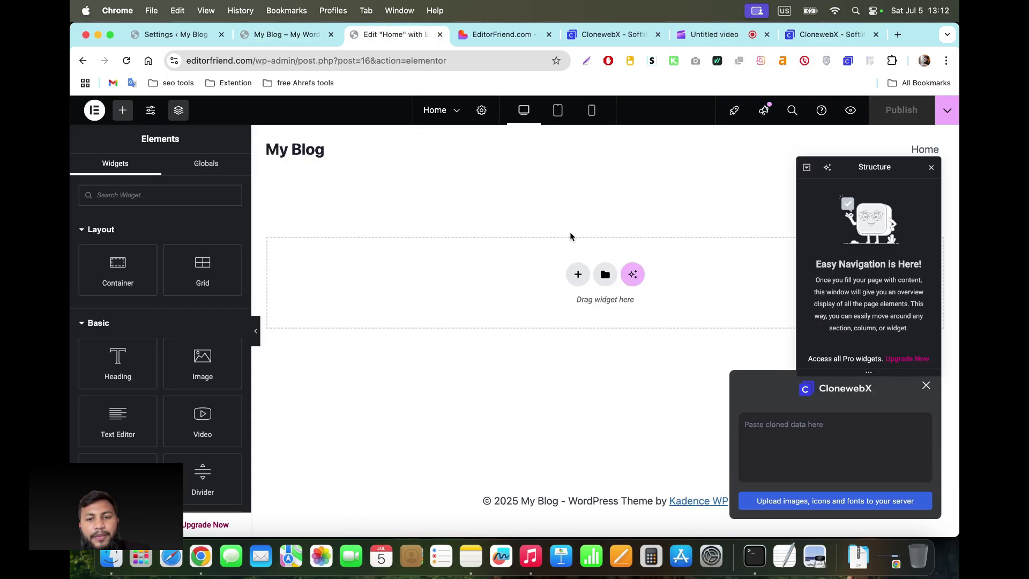
pyautogui.rightClick(546, 280)
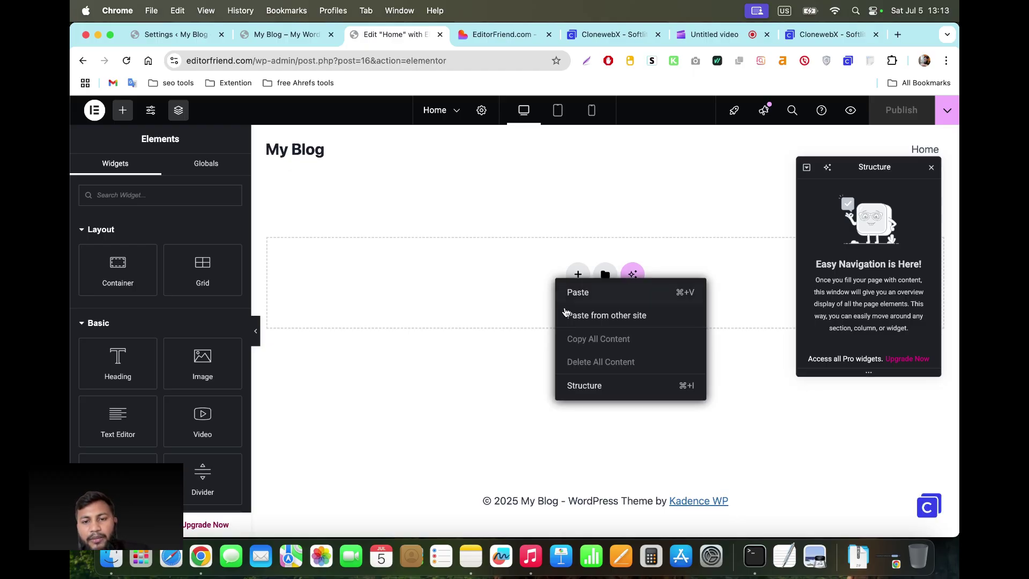
pyautogui.click(507, 307)
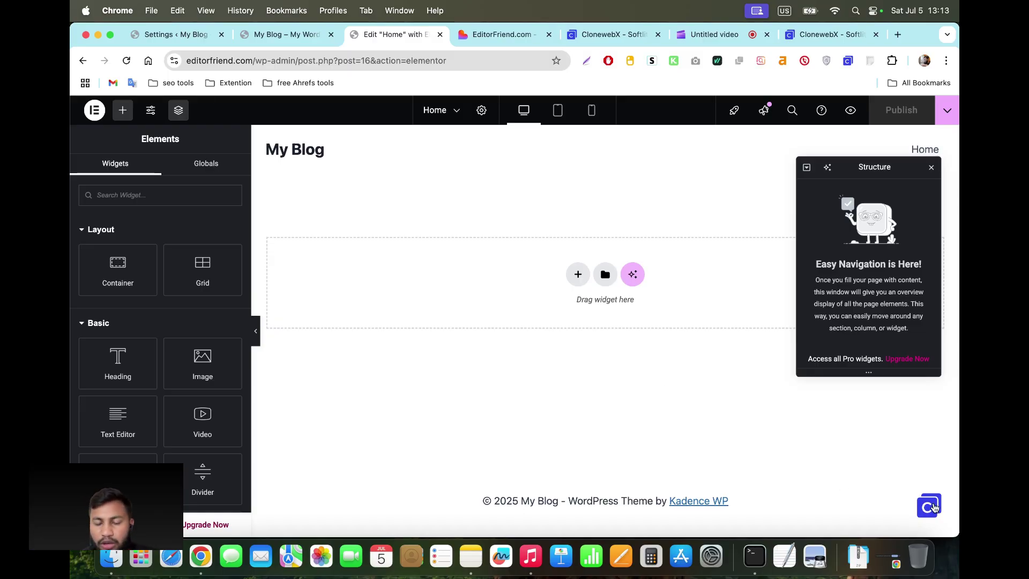
pyautogui.click(508, 34)
pyautogui.scroll(-5, 404, 305)
pyautogui.scroll(-15, 404, 305)
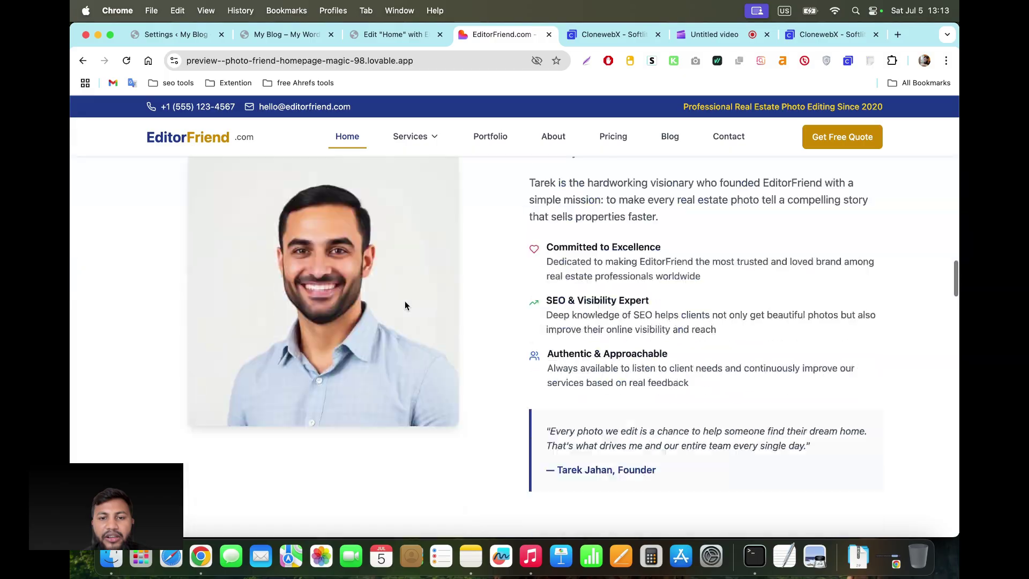
pyautogui.scroll(-20, 405, 305)
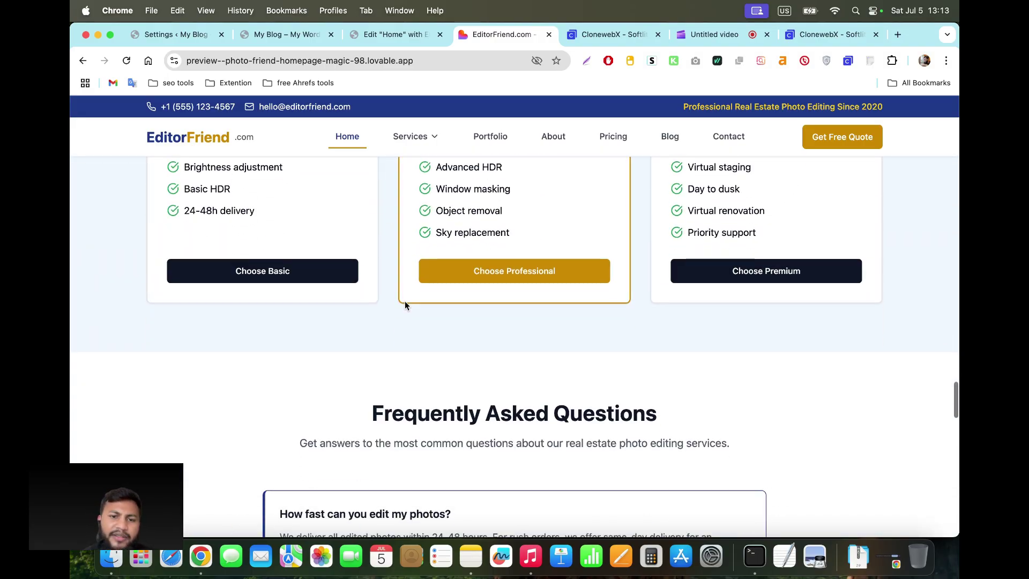
pyautogui.scroll(-15, 404, 304)
pyautogui.scroll(2, 270, 267)
pyautogui.scroll(20, 269, 263)
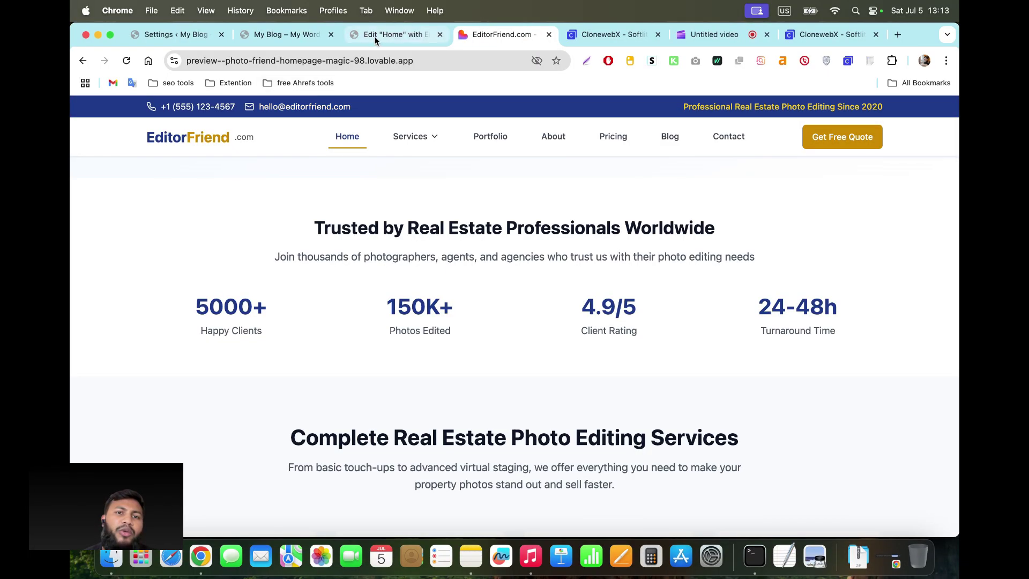
pyautogui.click(375, 35)
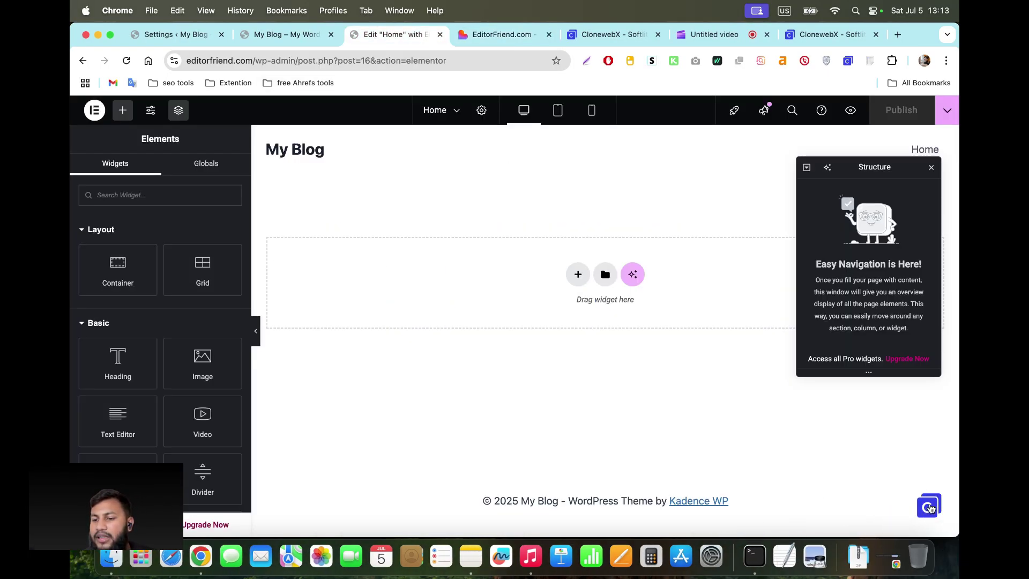
# Paste the cloned data into ClonewebX, upload its images, icons and fonts, and copy the result.
pyautogui.click(930, 508)
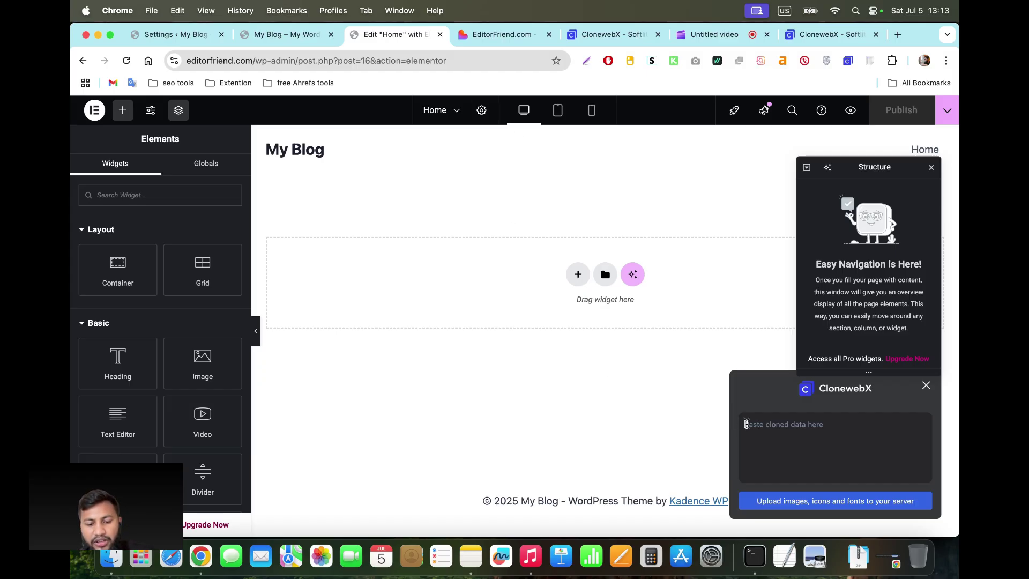
pyautogui.press('super+v')
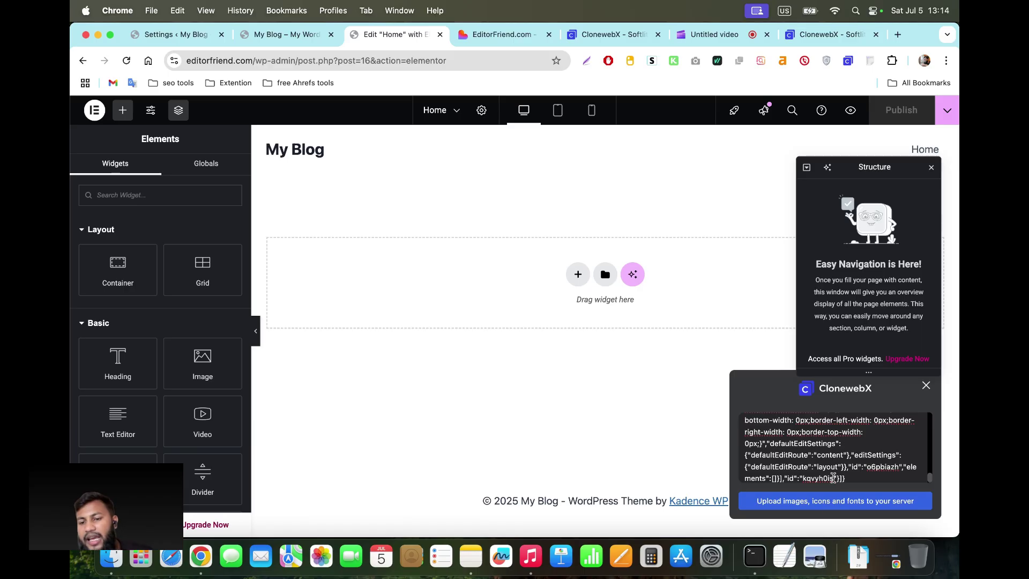
pyautogui.click(823, 507)
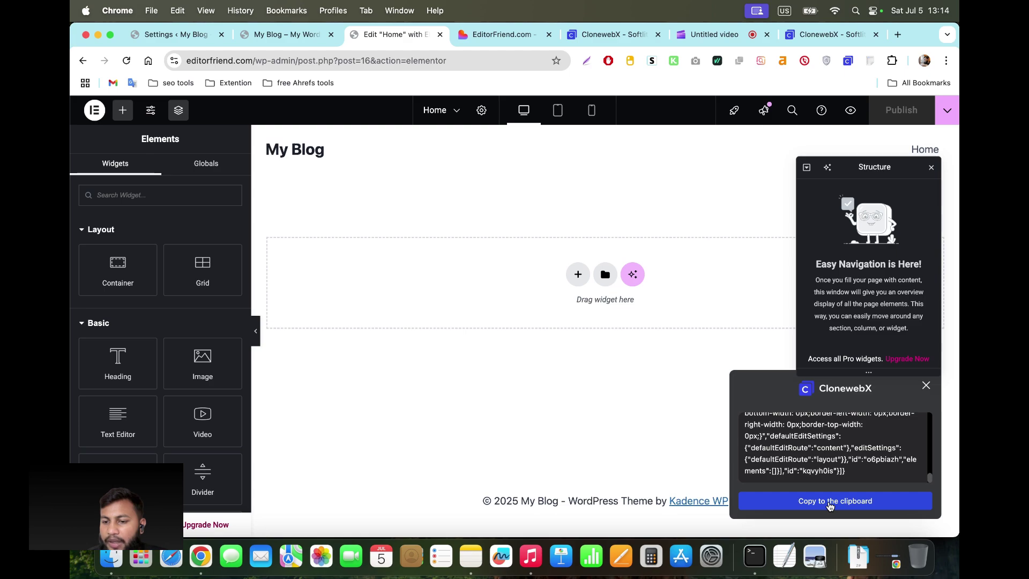
pyautogui.click(830, 505)
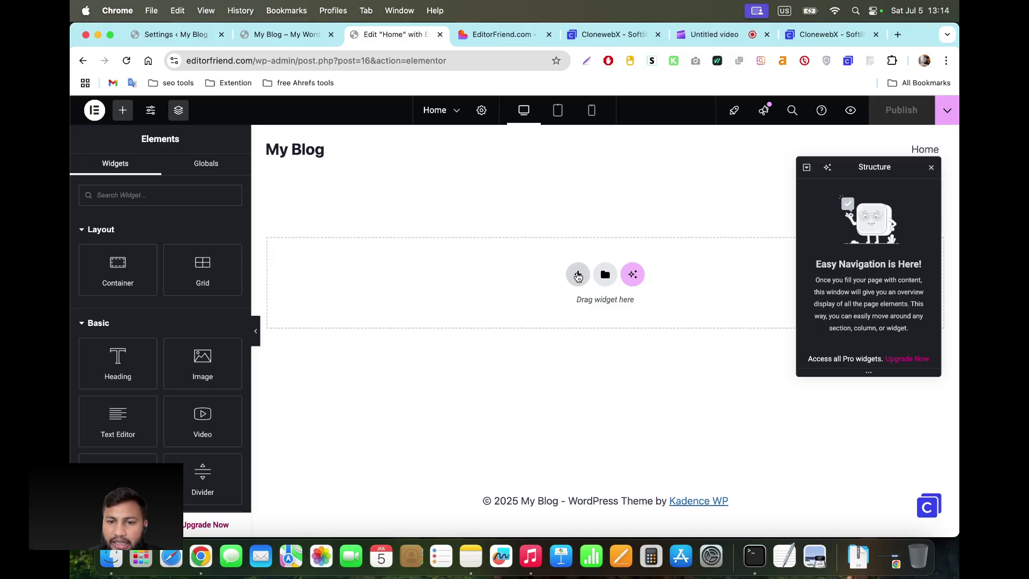
# Paste the copied EditorFriend container into the empty Home page via 'Paste from other site'.
pyautogui.rightClick(577, 274)
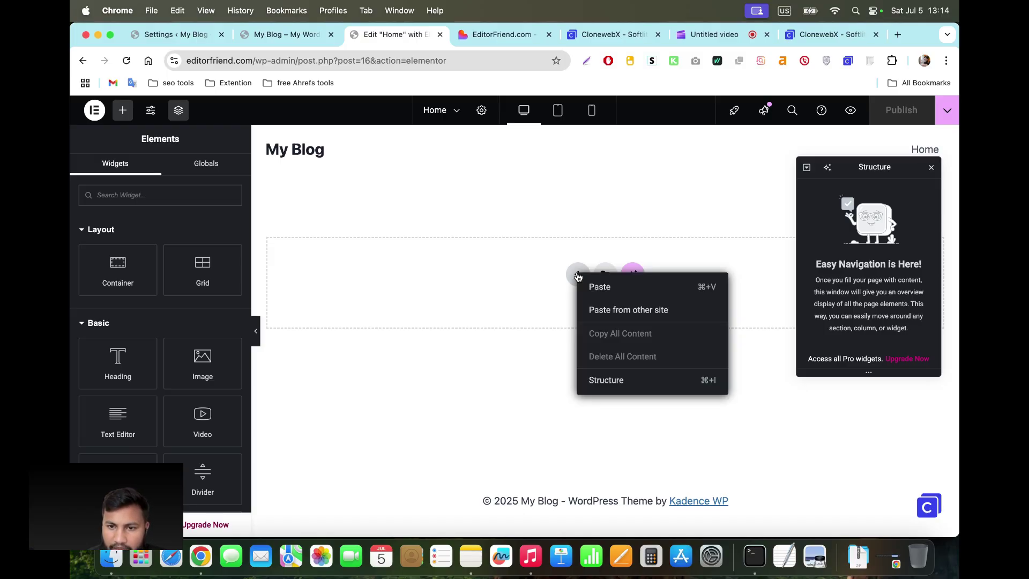
pyautogui.click(606, 318)
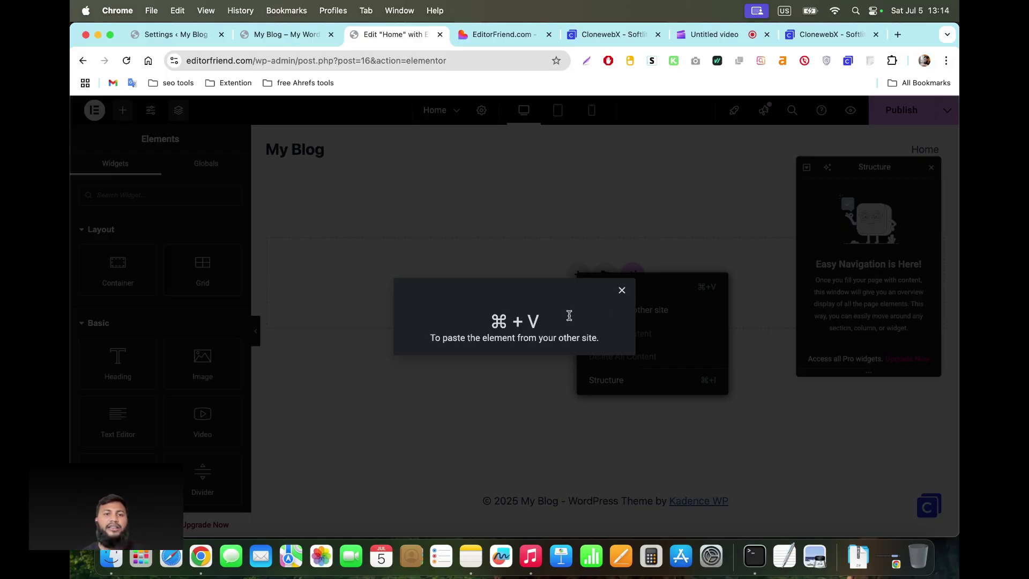
pyautogui.press('super+v')
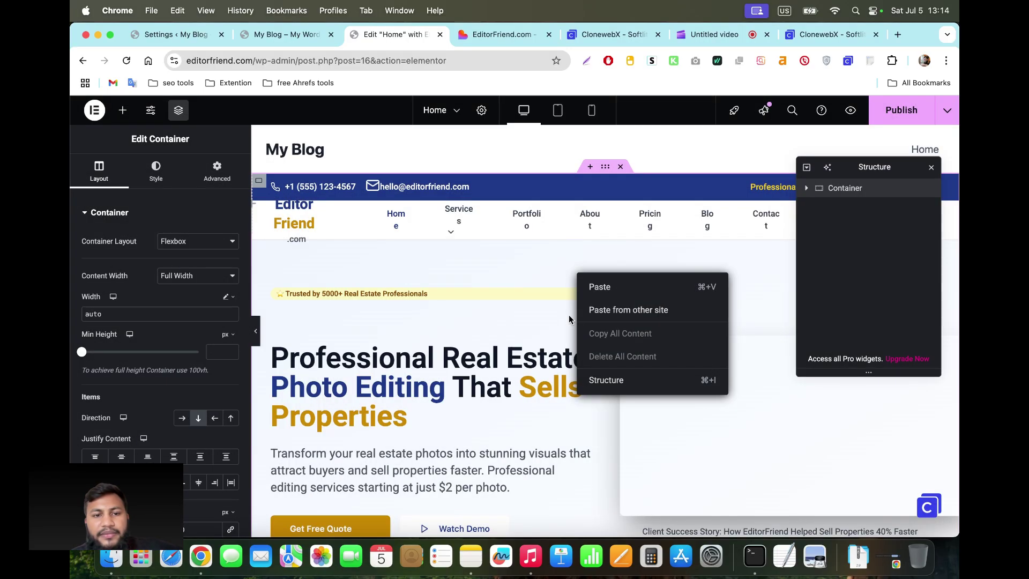
# Collapse the sidebar and review the hero, stats, services, founder quote and transformation sections.
pyautogui.scroll(-4, 488, 328)
pyautogui.scroll(-8, 488, 329)
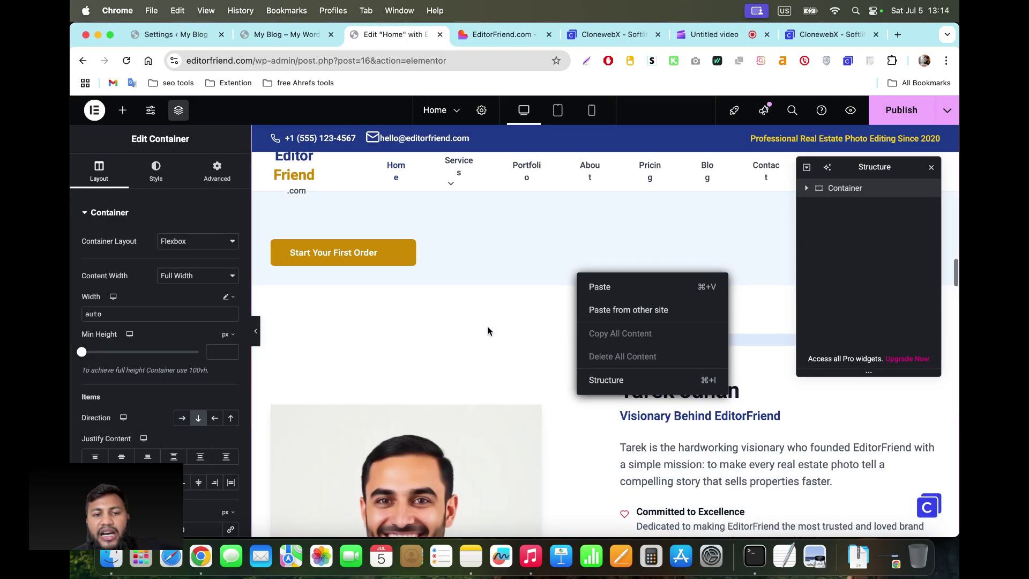
pyautogui.scroll(-3, 487, 331)
pyautogui.click(256, 335)
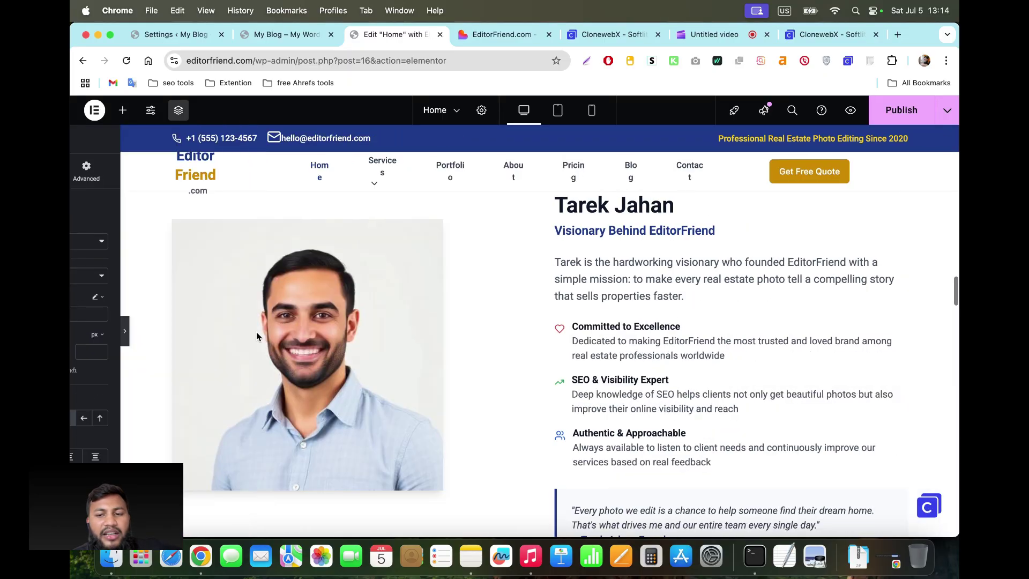
pyautogui.scroll(10, 533, 391)
pyautogui.scroll(-5, 534, 391)
pyautogui.scroll(5, 589, 388)
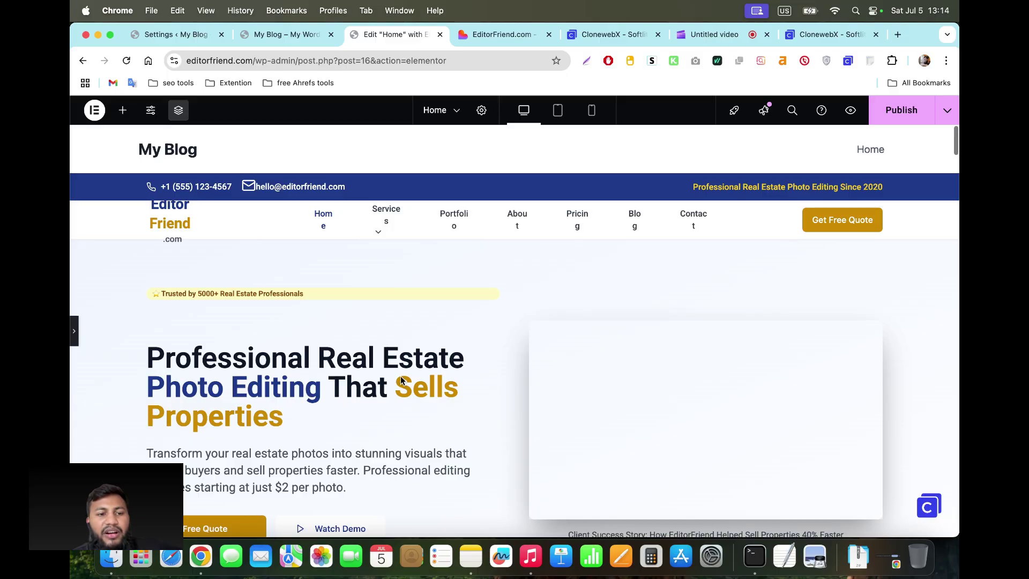
pyautogui.scroll(-2, 400, 375)
pyautogui.scroll(2, 400, 380)
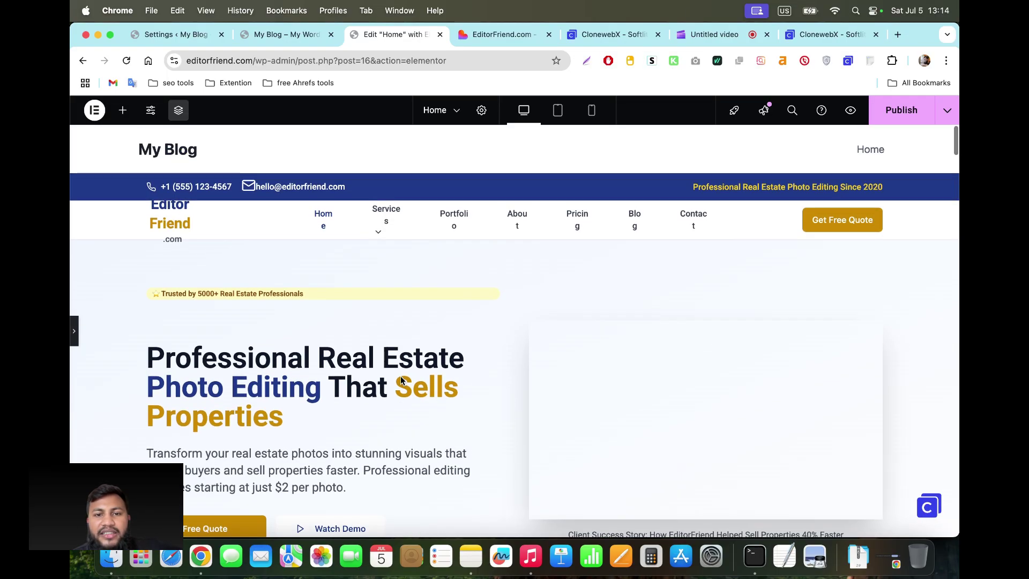
pyautogui.scroll(-10, 400, 380)
pyautogui.scroll(-20, 401, 380)
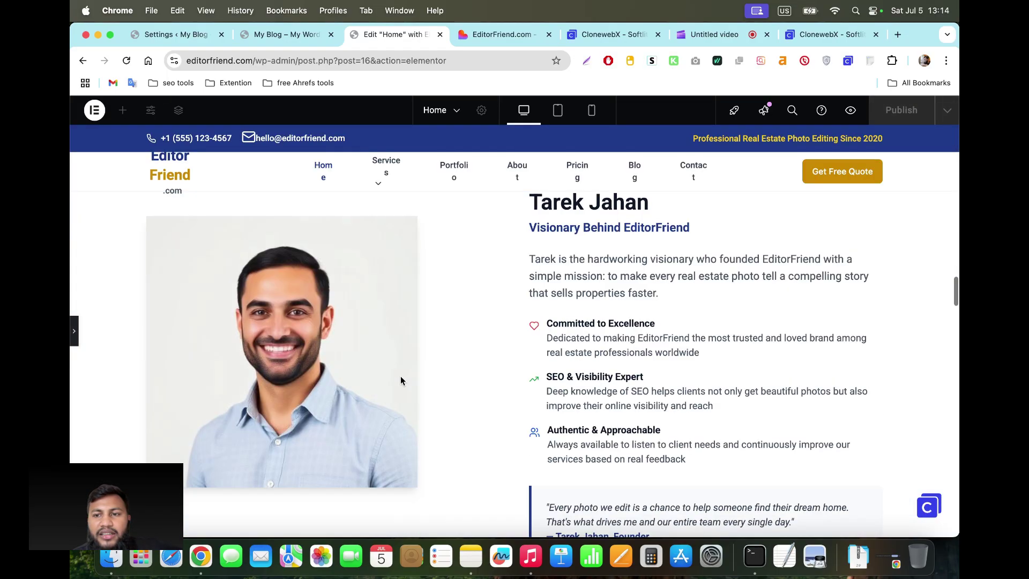
pyautogui.scroll(15, 402, 380)
pyautogui.scroll(10, 401, 379)
pyautogui.scroll(-2, 401, 379)
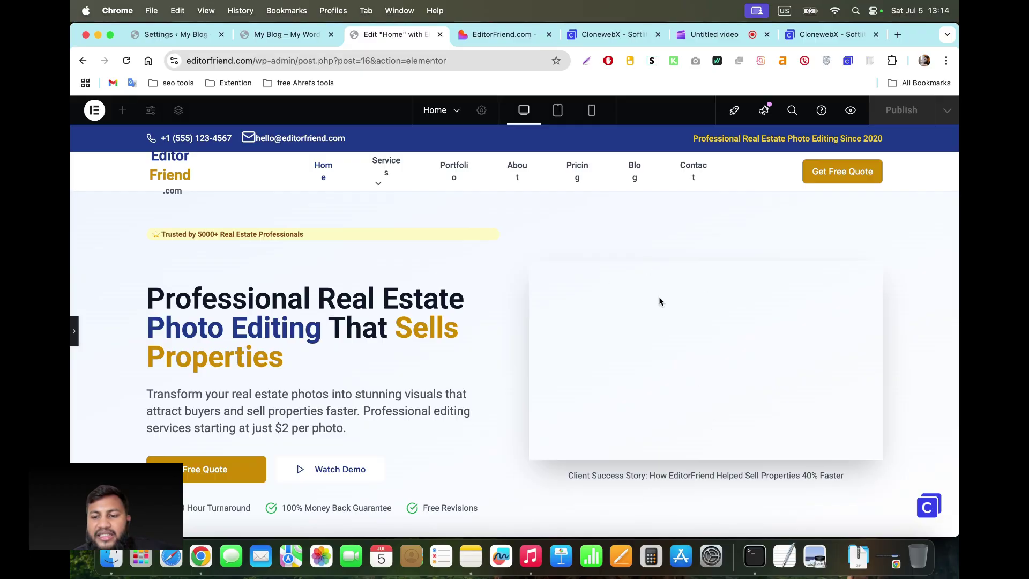
pyautogui.scroll(-12, 647, 399)
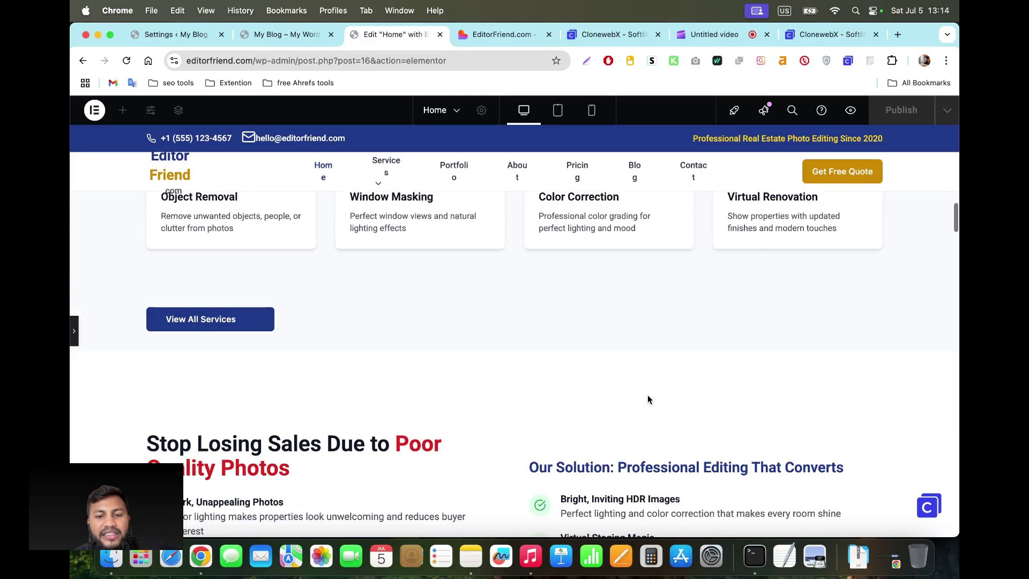
pyautogui.scroll(-8, 648, 399)
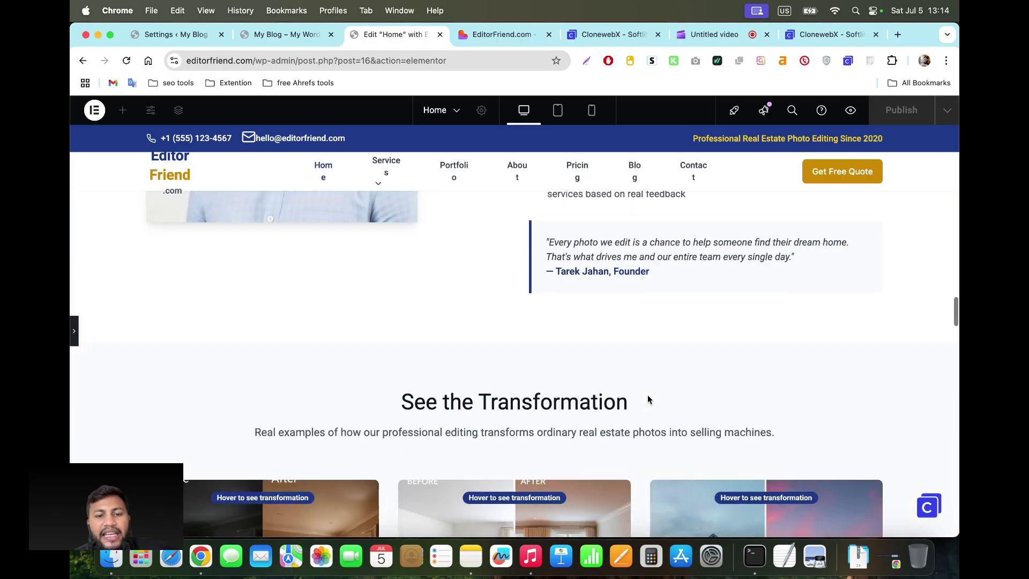
pyautogui.scroll(12, 647, 399)
pyautogui.scroll(-6, 648, 399)
pyautogui.scroll(15, 648, 398)
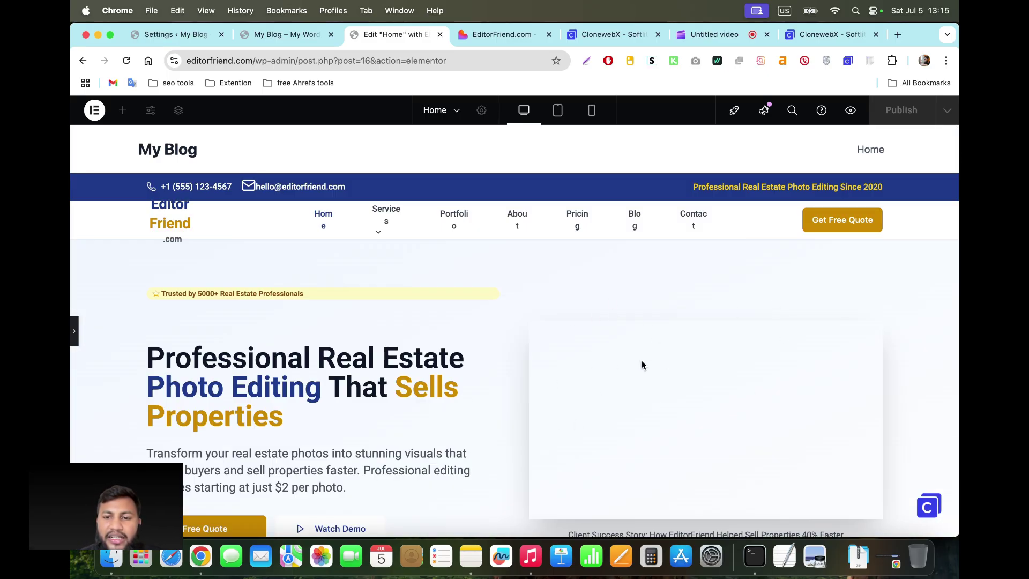
pyautogui.scroll(-2, 639, 363)
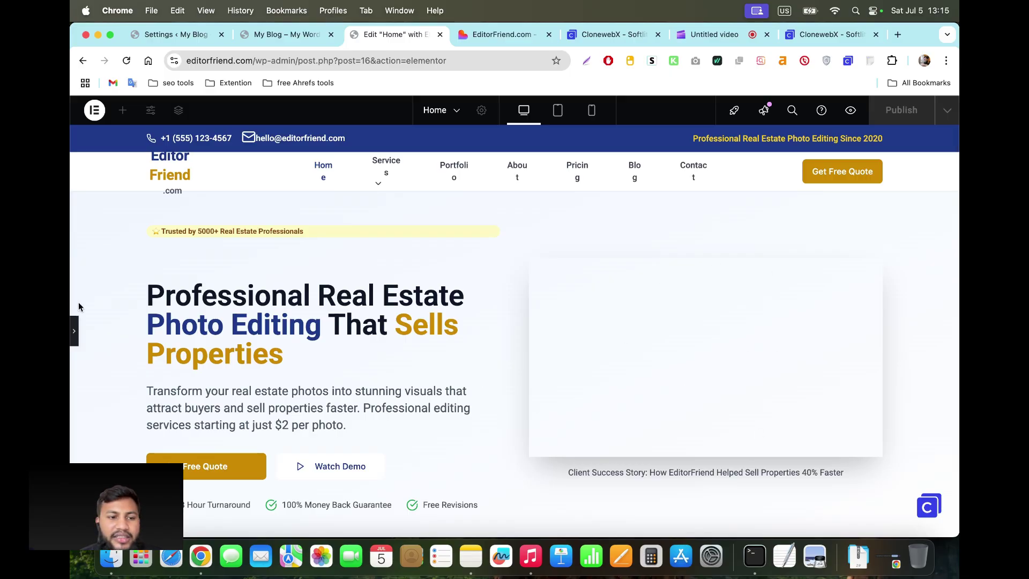
# Reopen the sidebar, expand the top two containers in the Structure navigator, then close it.
pyautogui.click(74, 337)
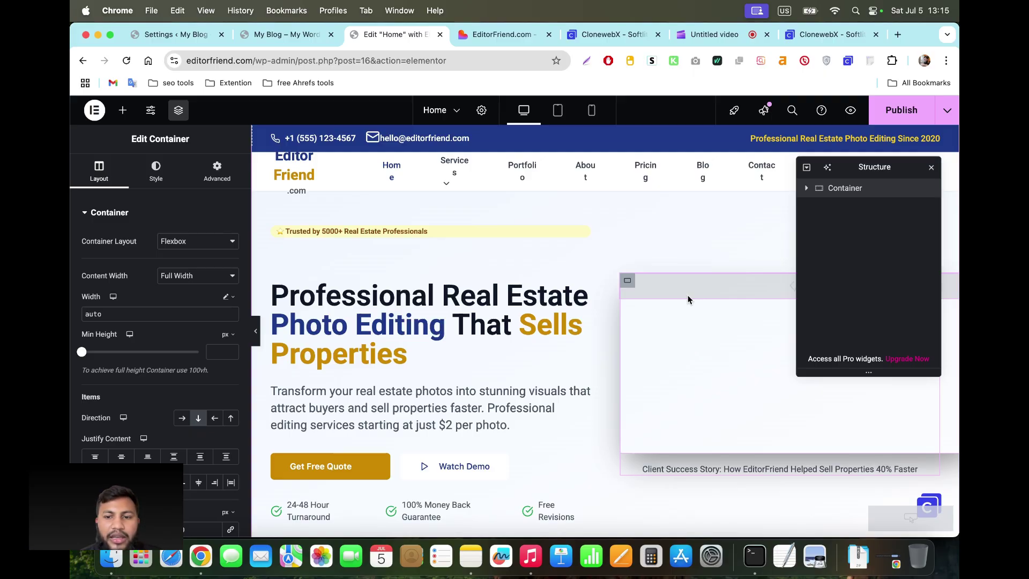
pyautogui.click(806, 190)
pyautogui.click(812, 207)
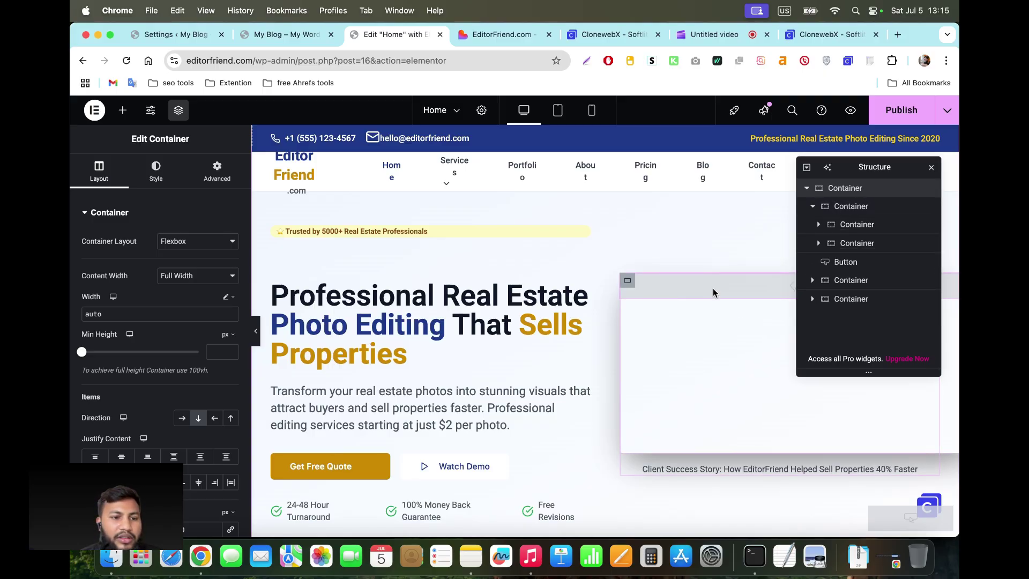
pyautogui.scroll(3, 426, 270)
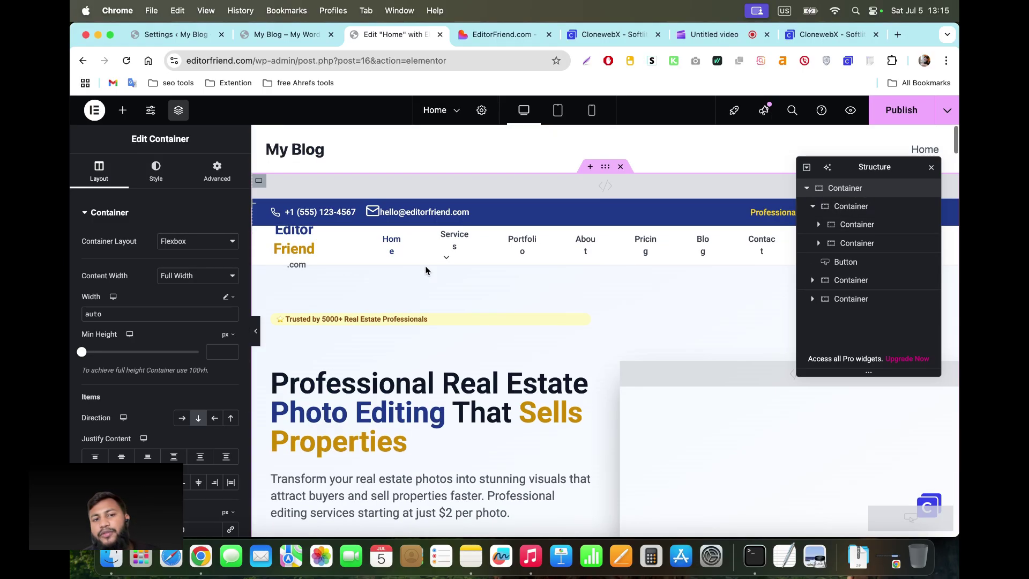
pyautogui.click(933, 168)
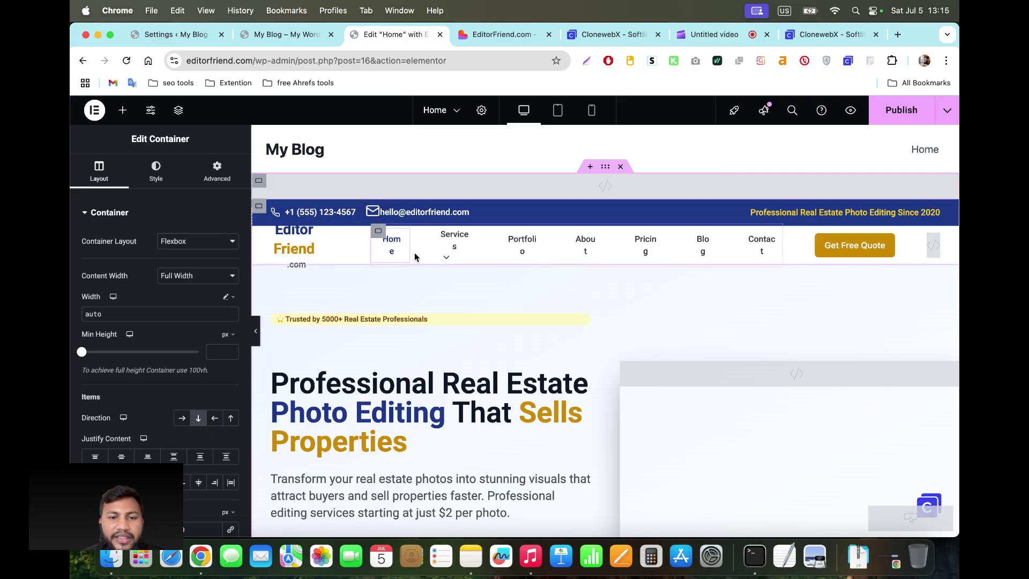
pyautogui.scroll(-2, 466, 325)
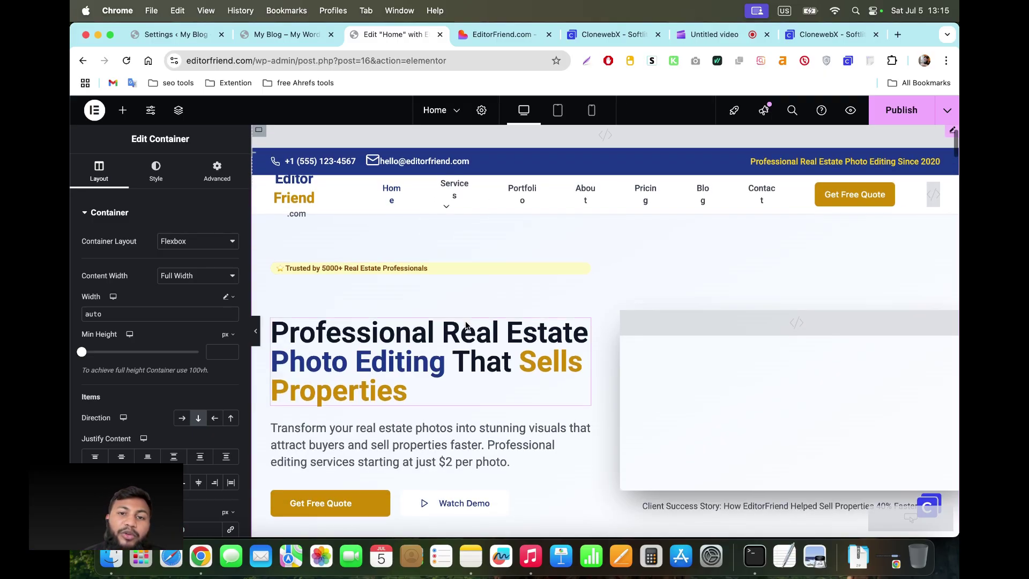
# Hide the sidebar, switch to Mobile Portrait, and scroll the preview down to the footer.
pyautogui.click(256, 335)
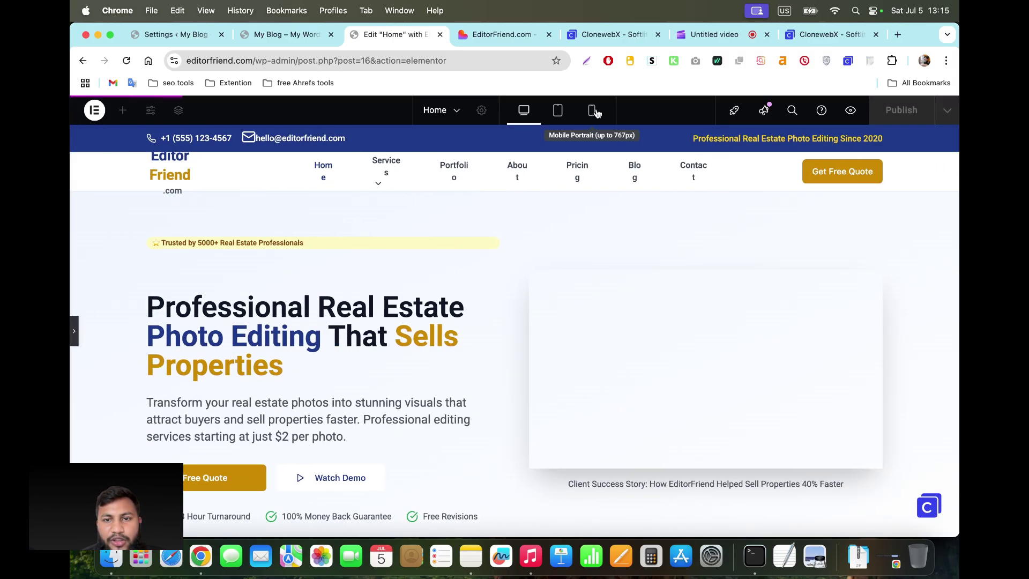
pyautogui.click(596, 111)
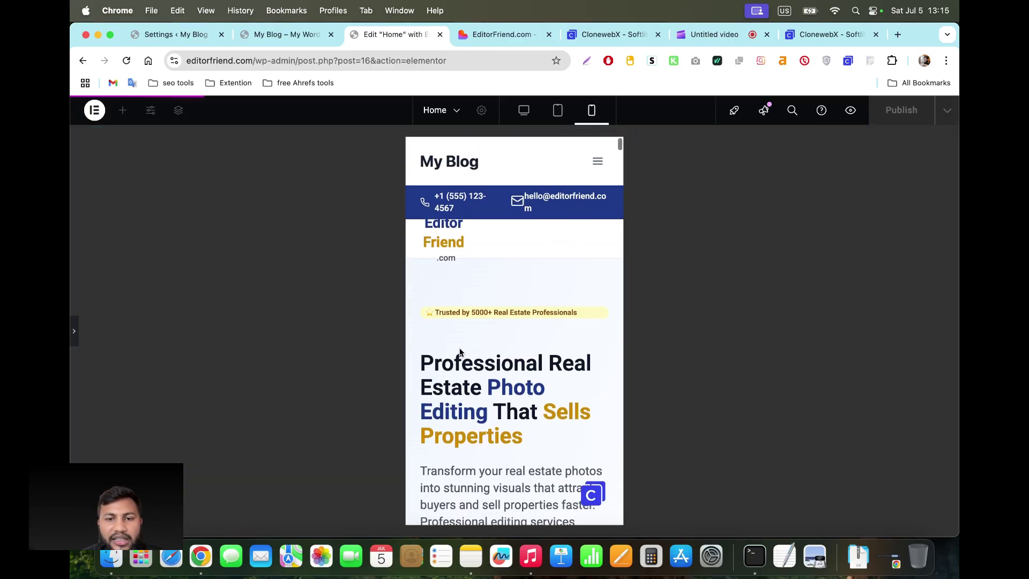
pyautogui.scroll(-15, 460, 352)
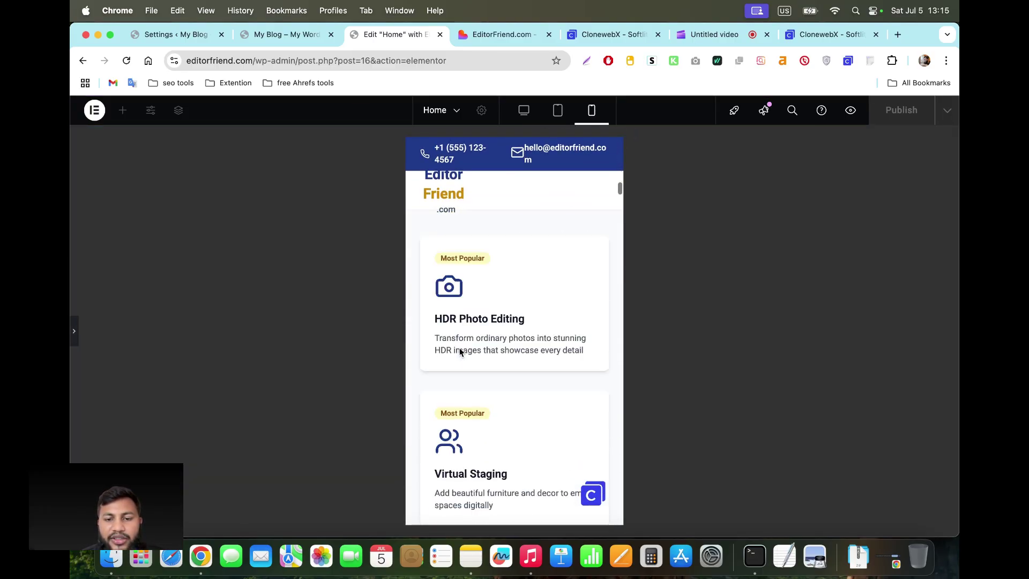
pyautogui.scroll(-20, 460, 351)
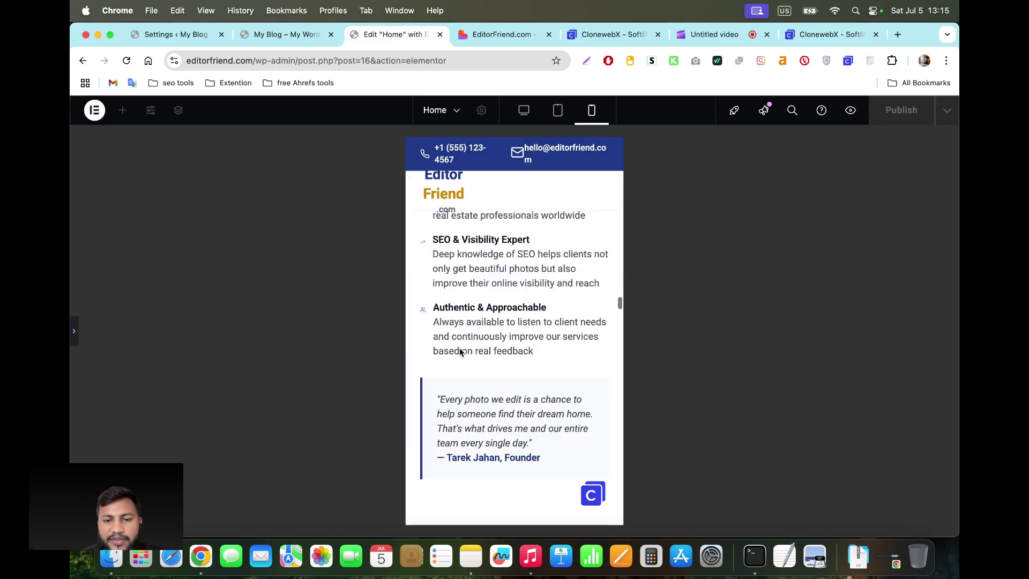
pyautogui.scroll(-20, 459, 352)
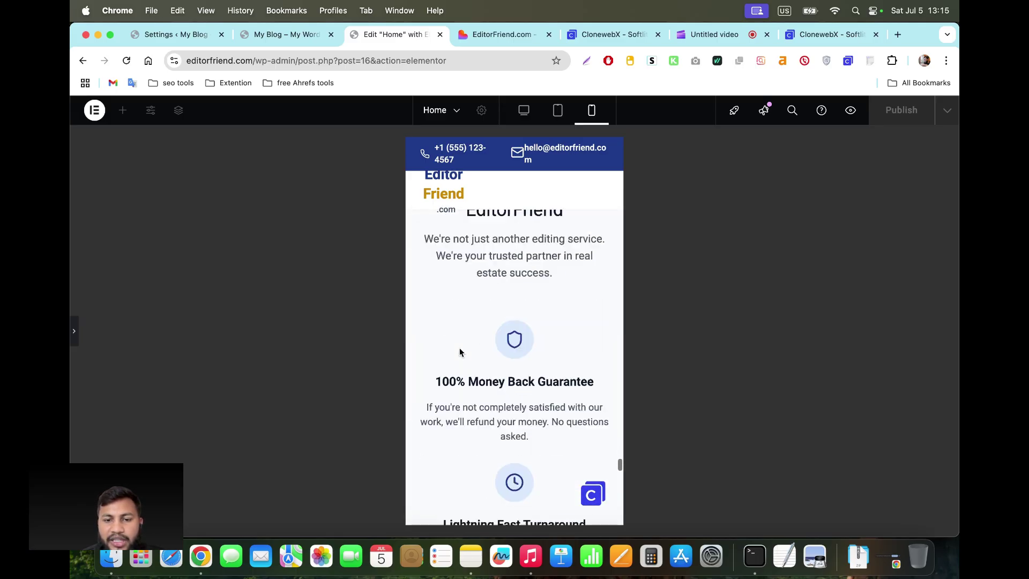
pyautogui.scroll(20, 458, 351)
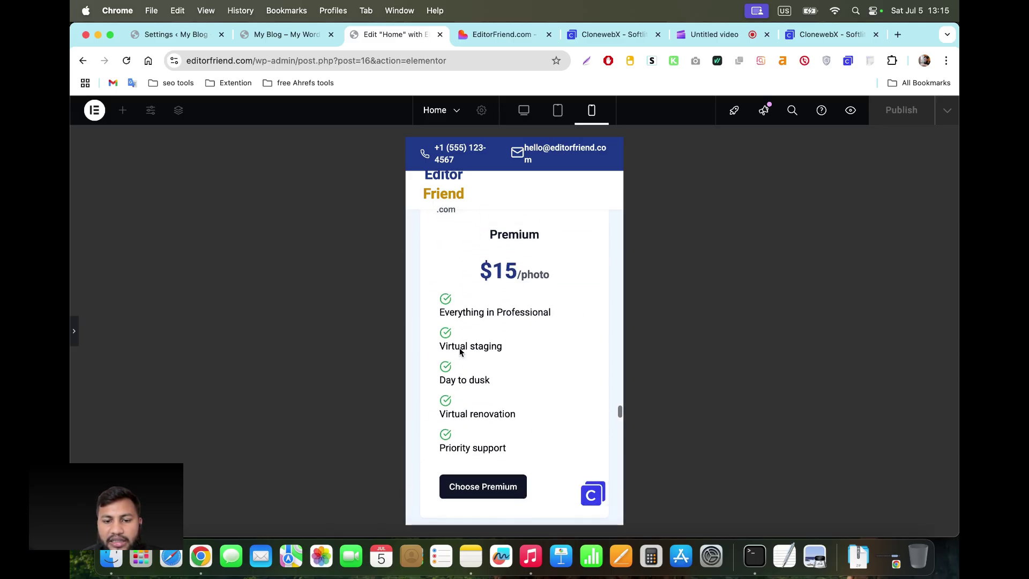
pyautogui.scroll(8, 460, 351)
pyautogui.scroll(-20, 460, 351)
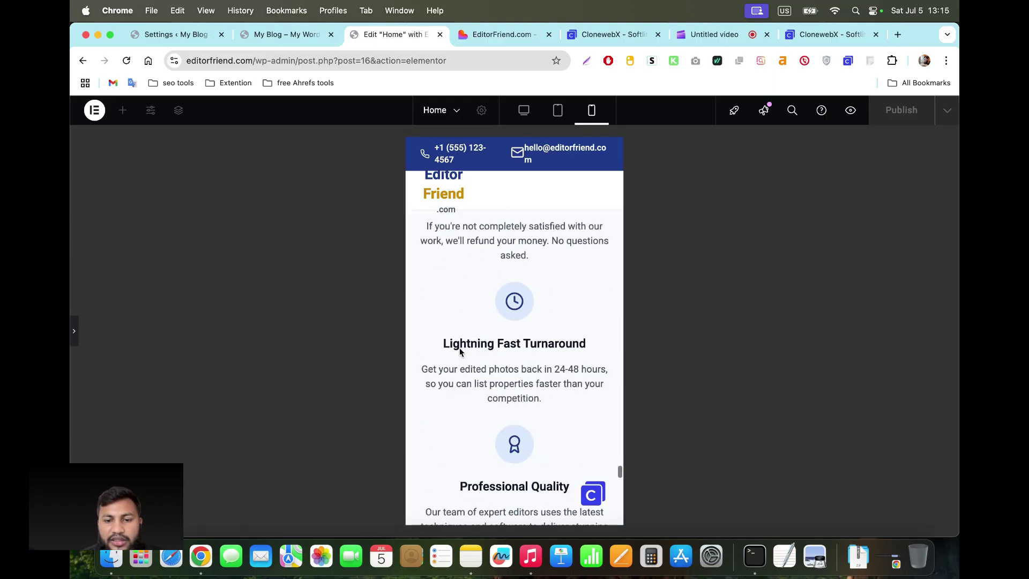
pyautogui.scroll(-20, 460, 351)
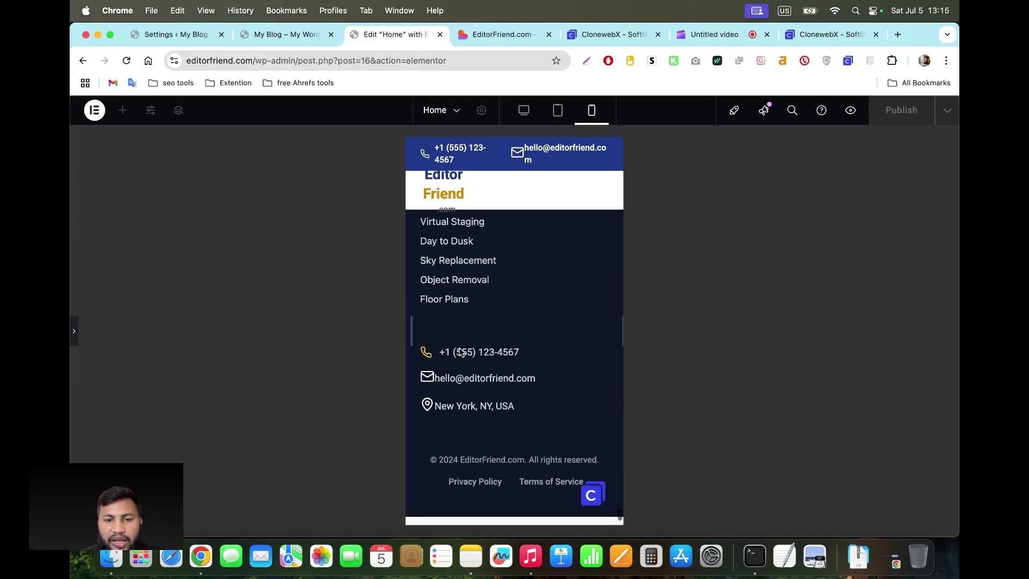